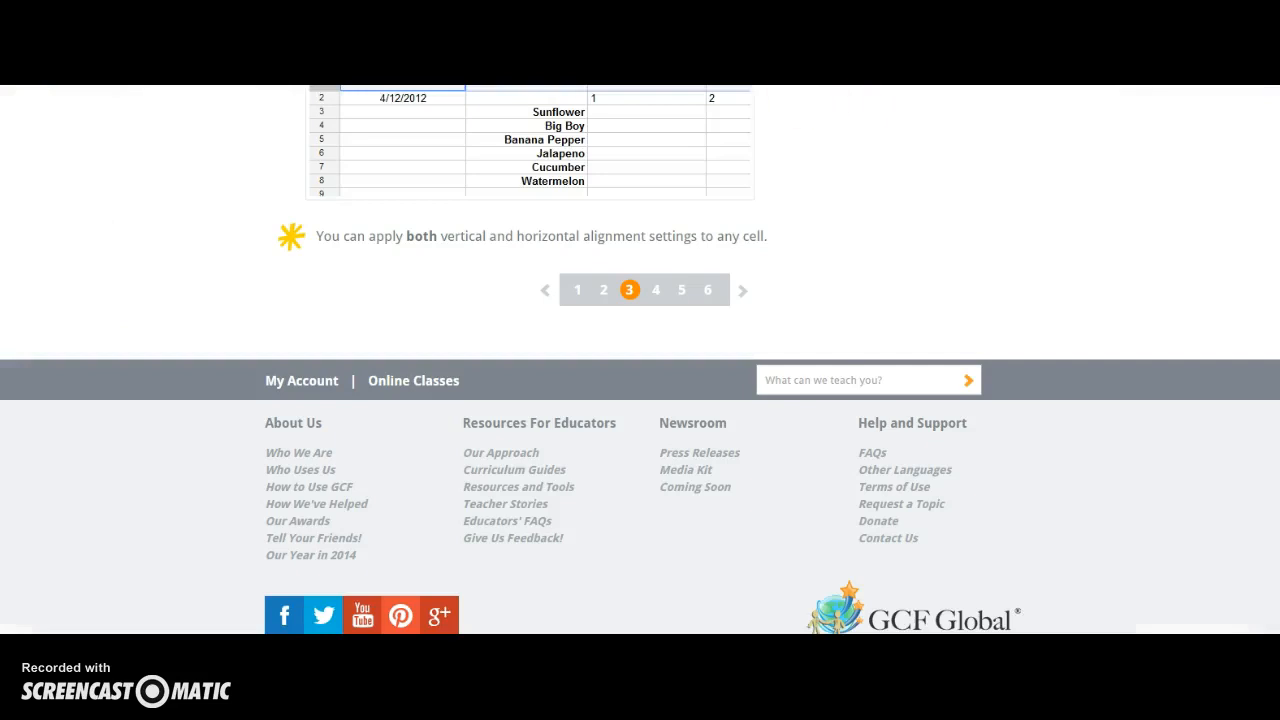
Search Google for the student's full name, noting about 6,110 results, then return to the sheet.
key("ctrl+l")
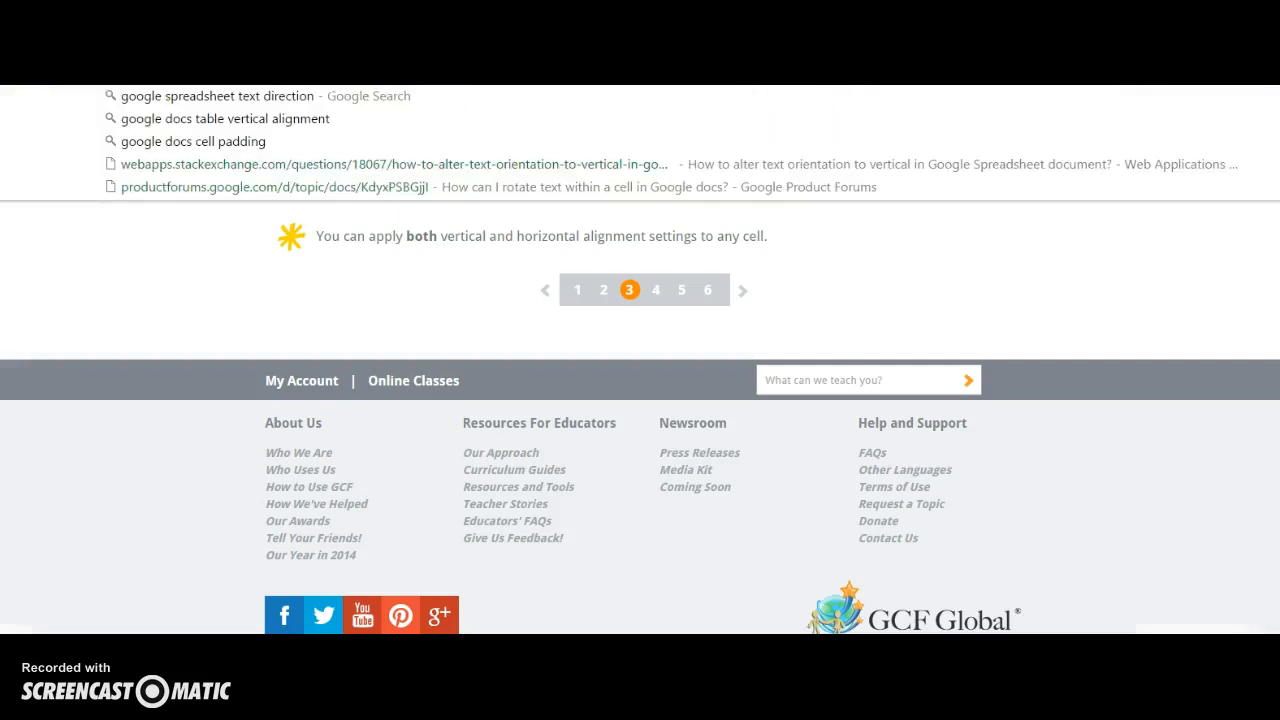
type("google.com")
key("Return")
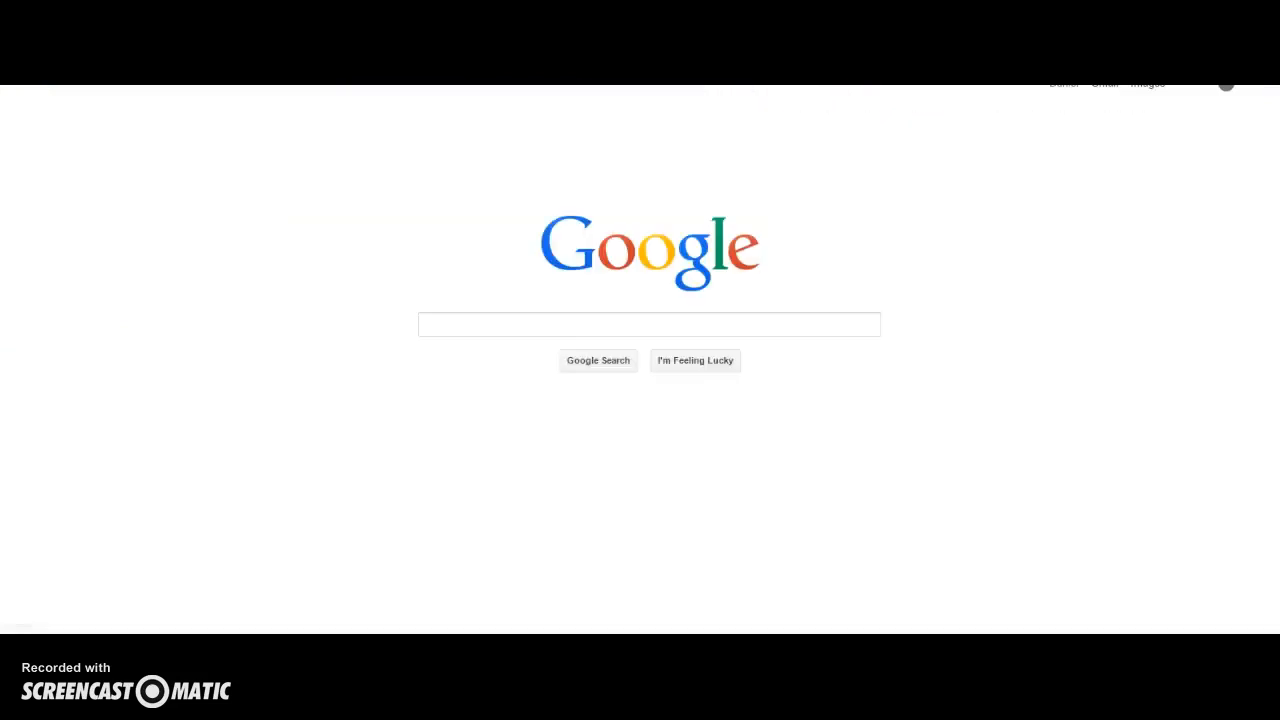
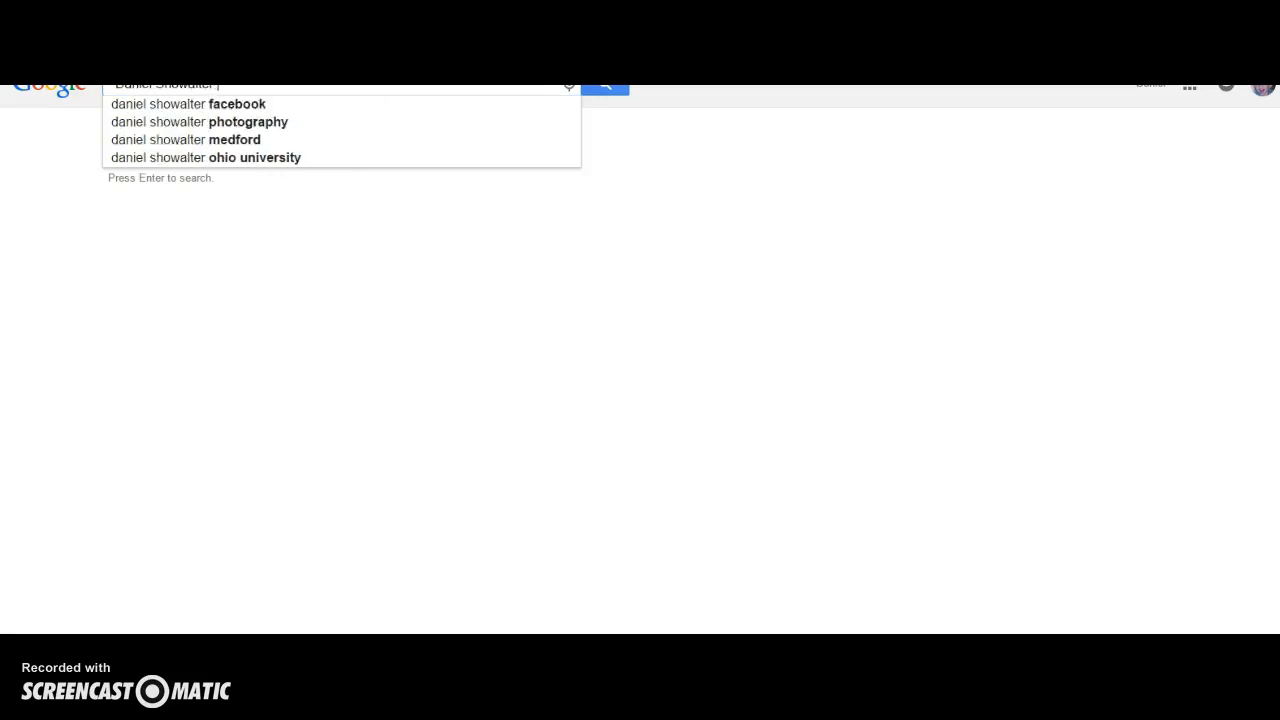
key("Return")
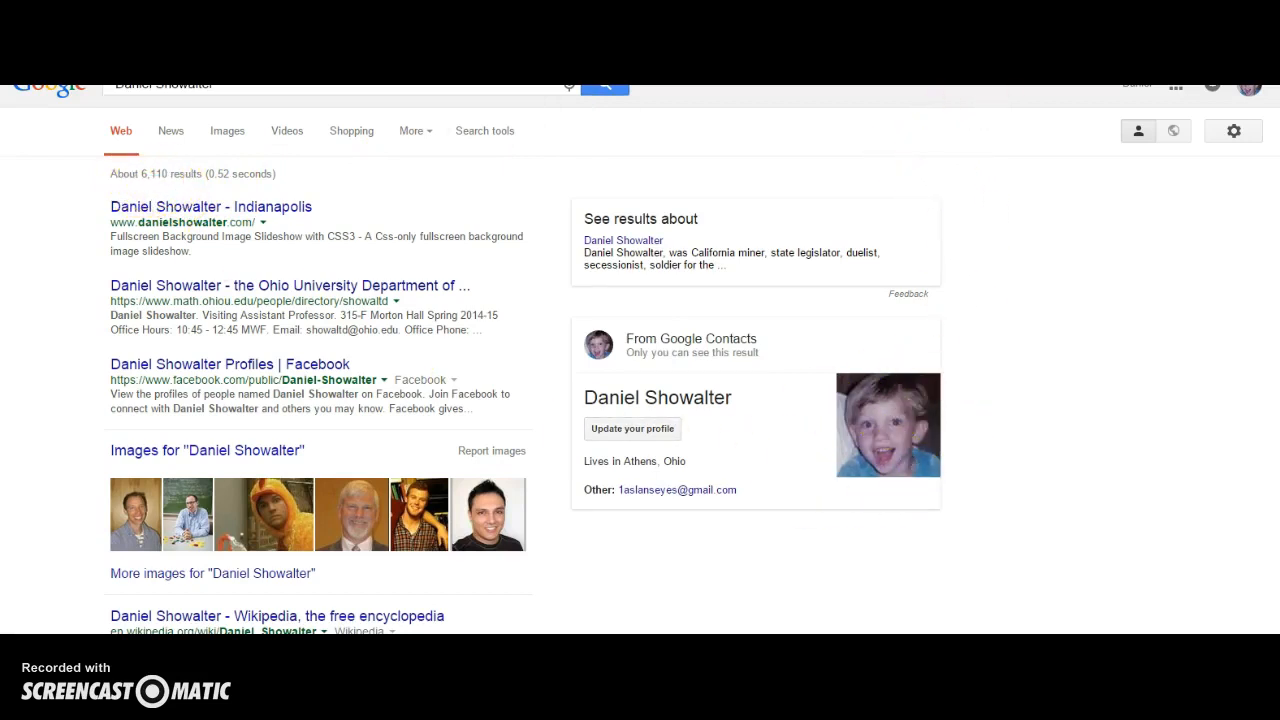
left_click(340, 70)
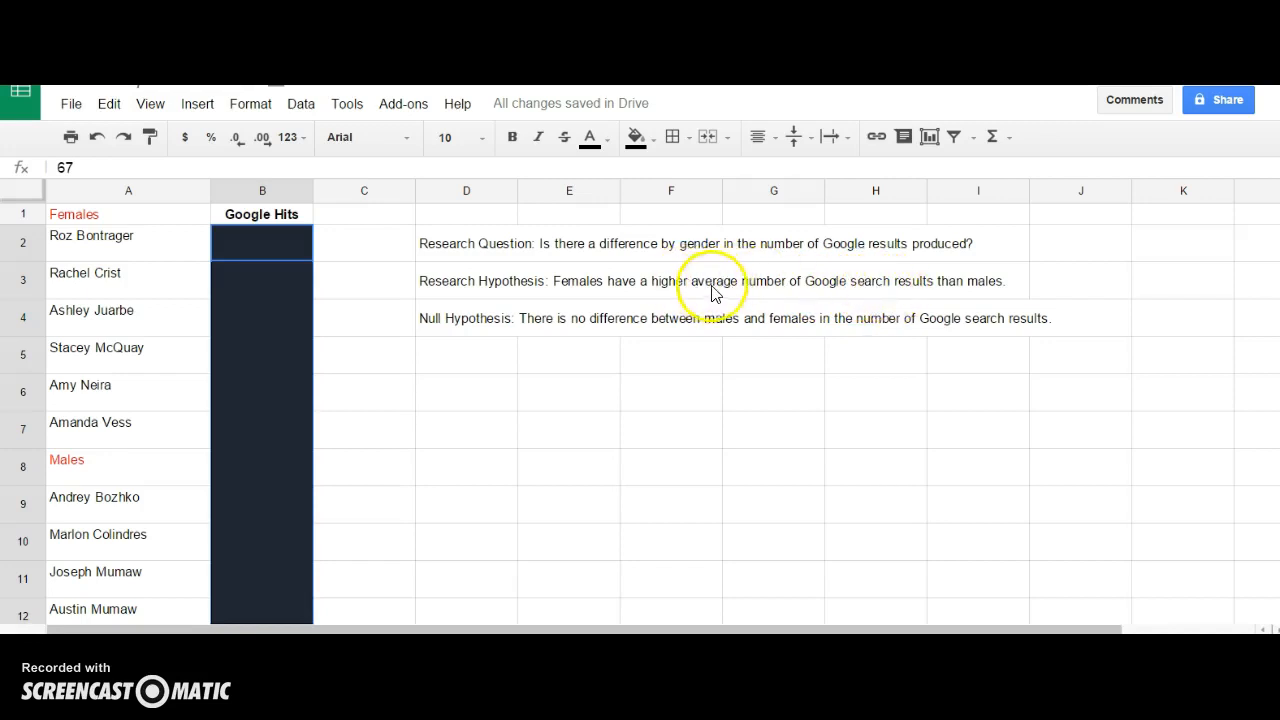
left_click(509, 294)
Undo the accidental paste into column B.
type("Research Question: Is there a difference by gender in the number of Google results produced? Research Hypothesis: Females have a higher average number of Google search results than males. Null Hypothesis: There is no difference between males and females in the number of Google search results.")
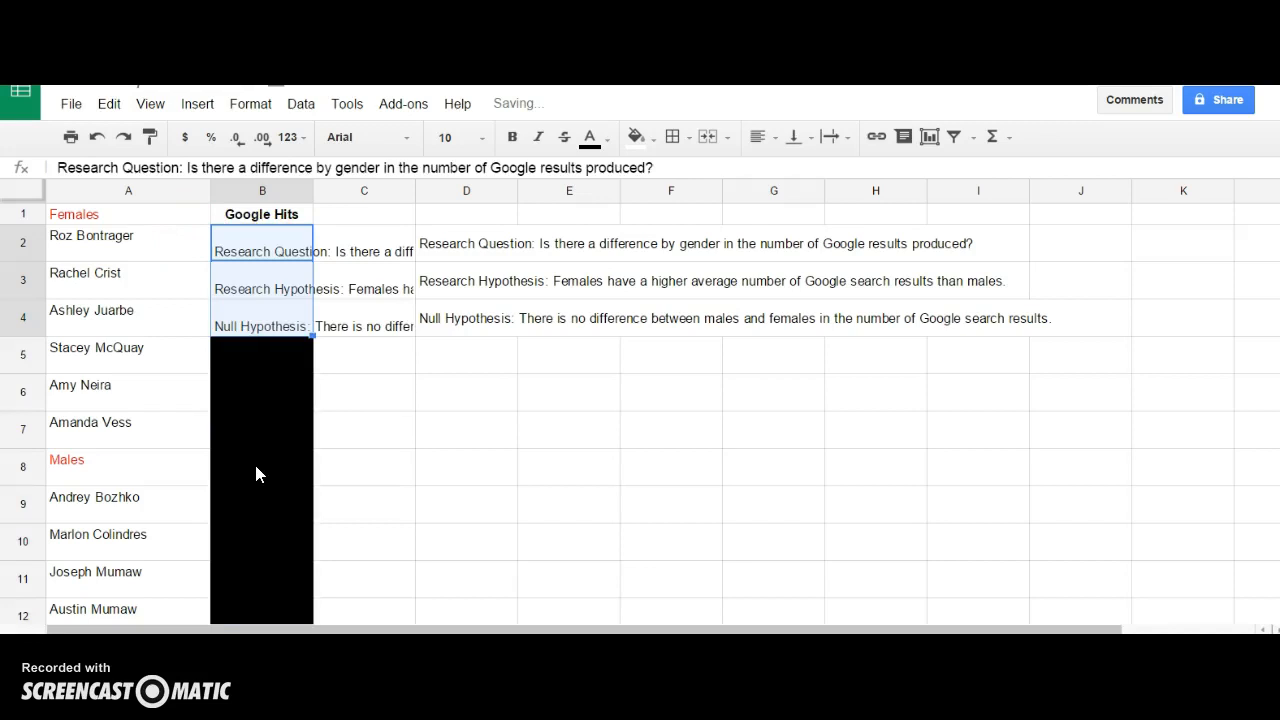
key("ctrl+z")
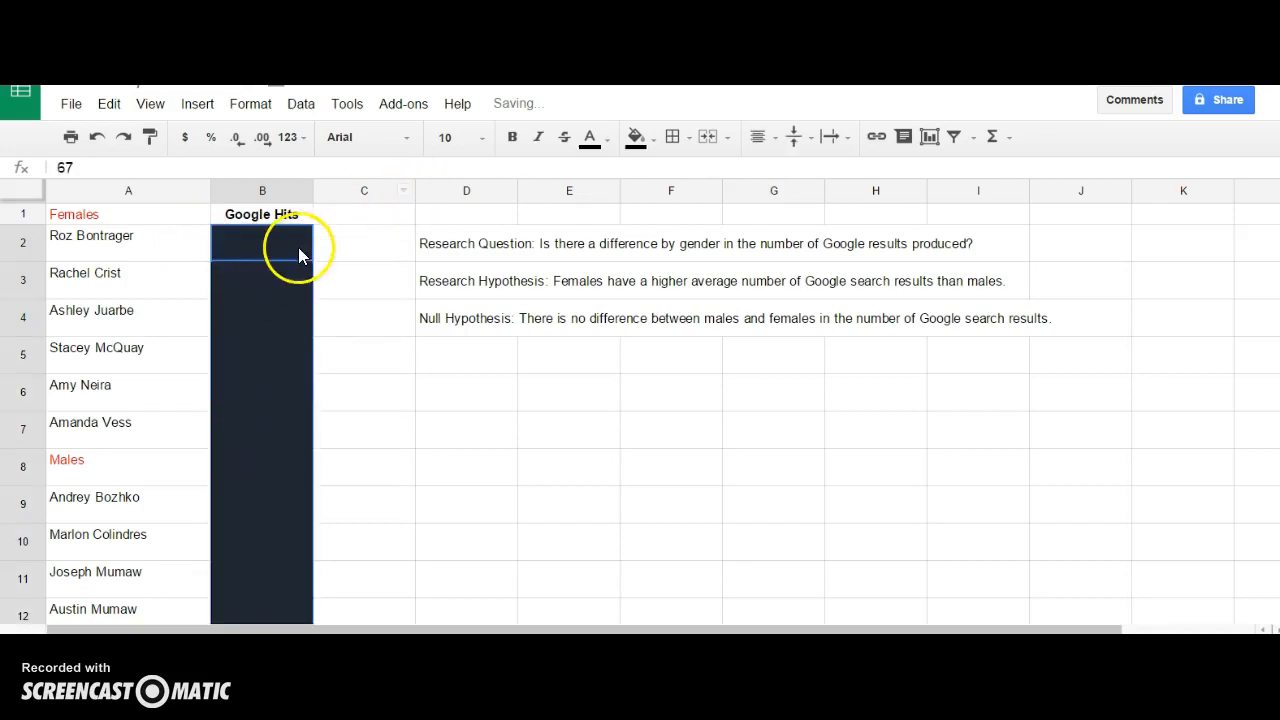
scroll(275, 450, "down", 5)
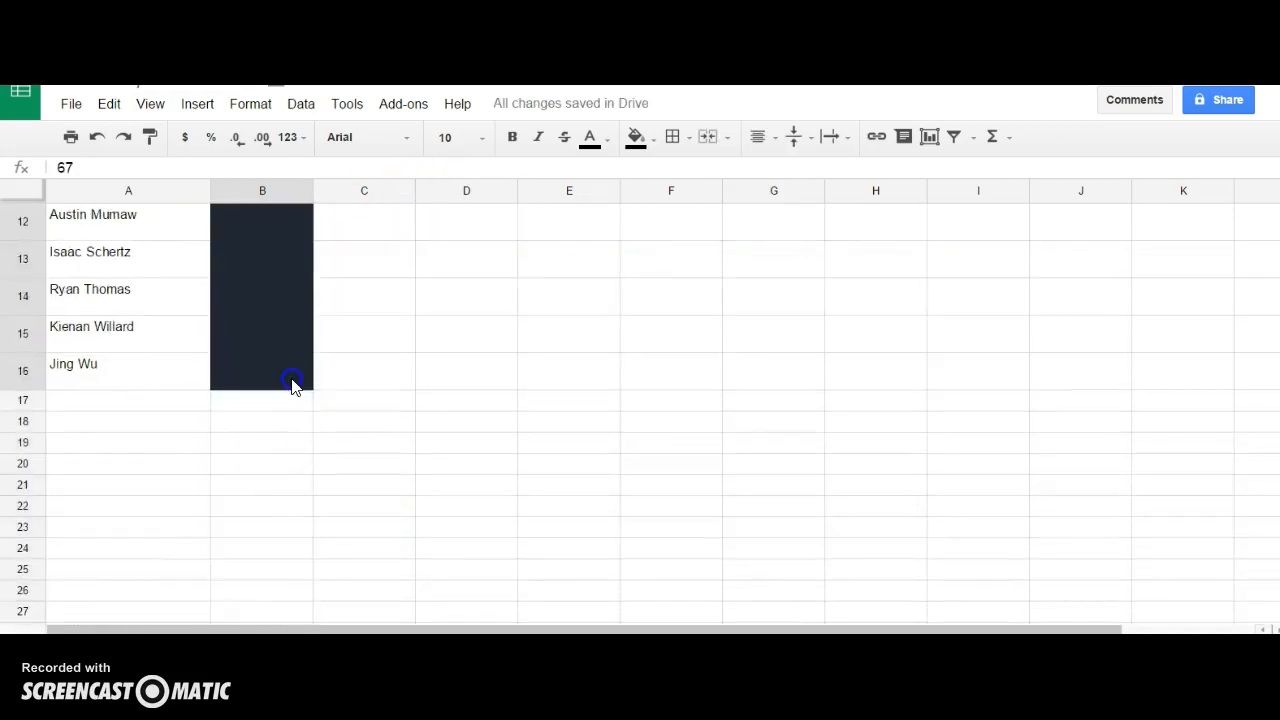
Reset the fill colour on B2:B16 so every hit count is visible.
left_click(656, 137)
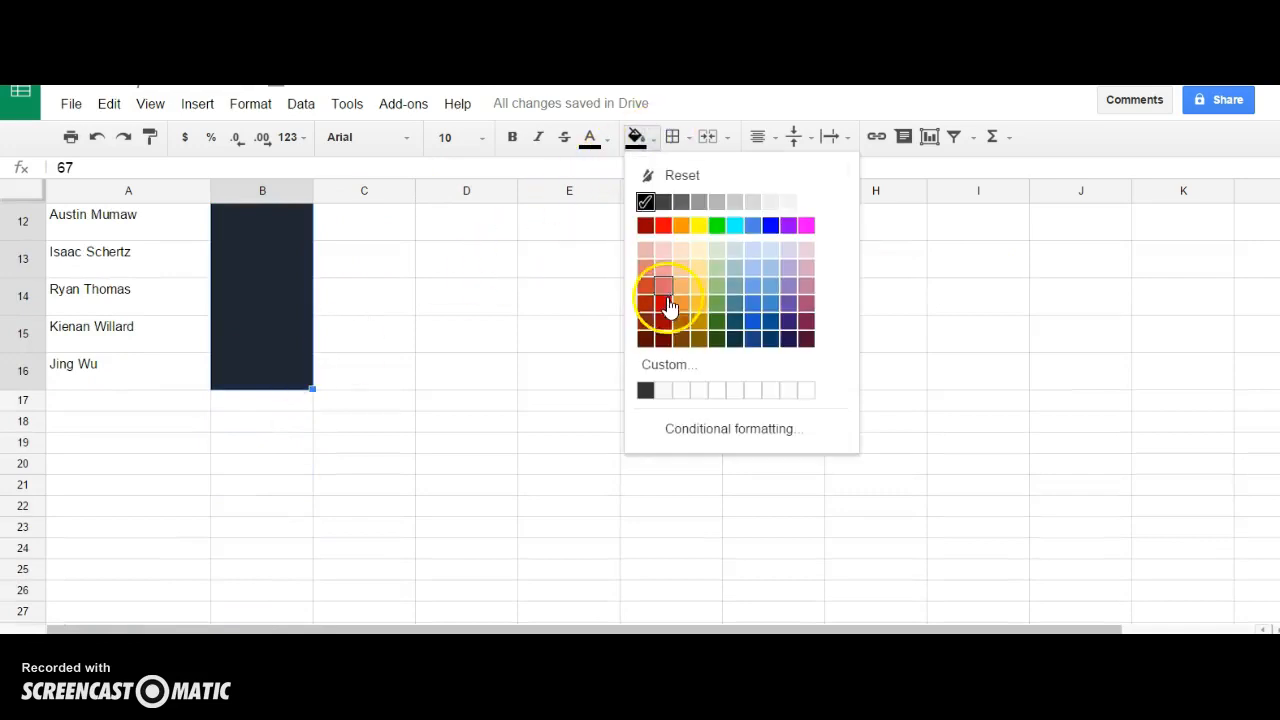
left_click(646, 202)
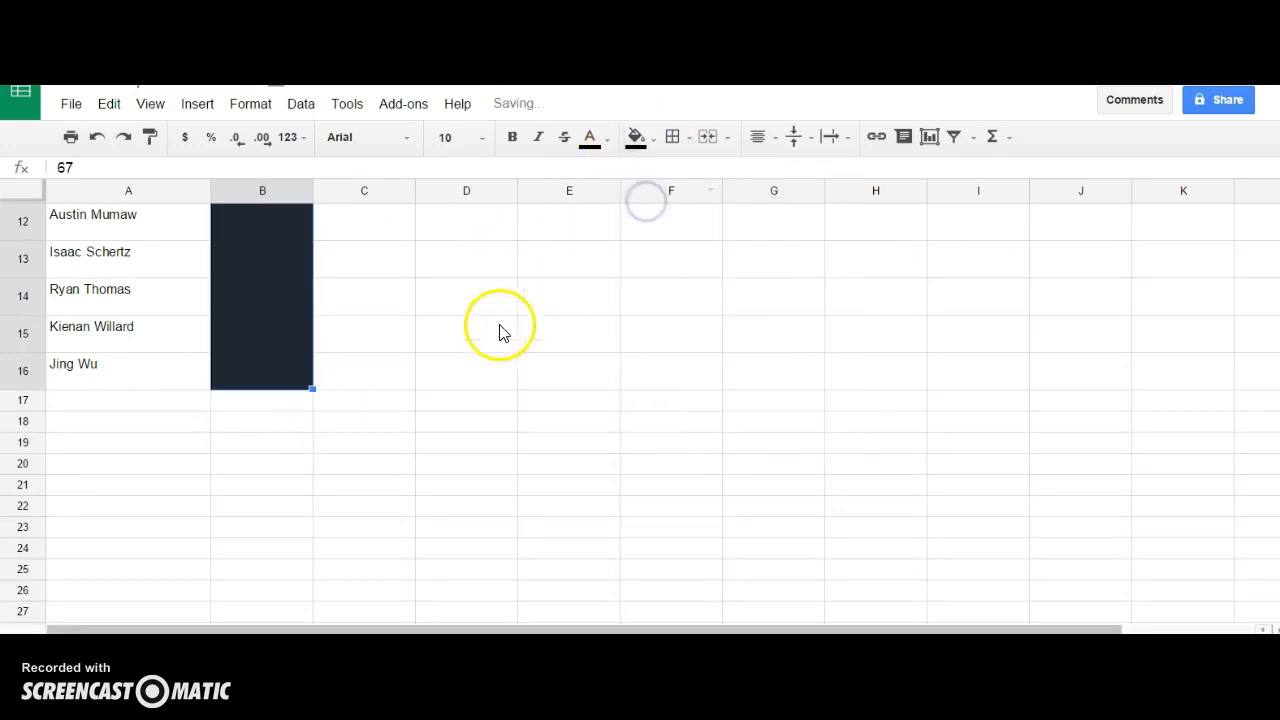
left_click(636, 138)
left_click(660, 178)
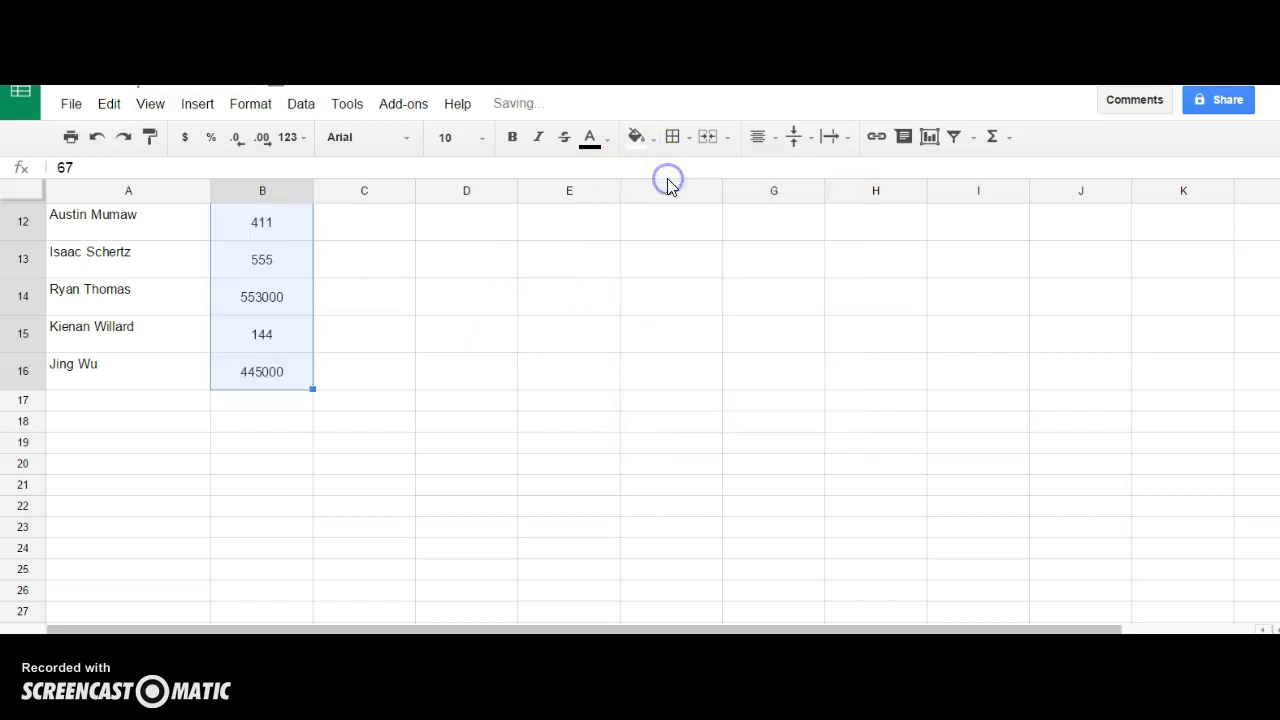
scroll(428, 420, "up", 5)
left_click(354, 426)
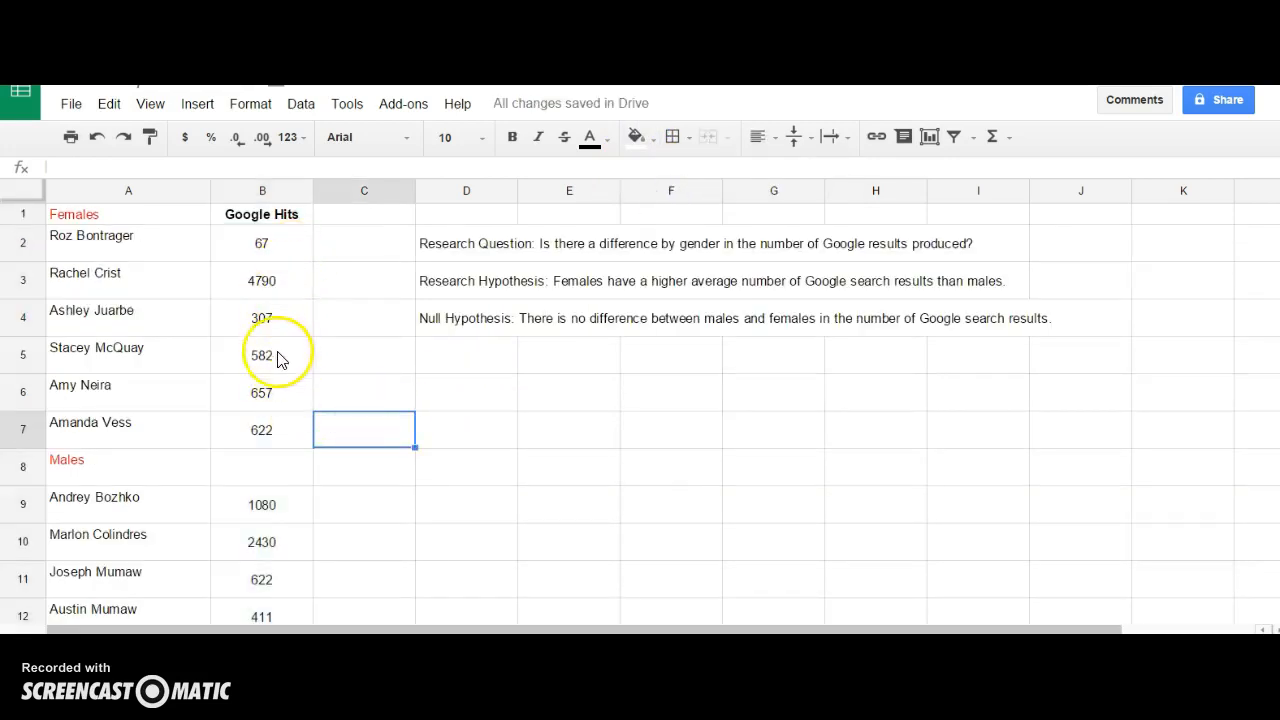
scroll(280, 363, "down", 3)
scroll(280, 366, "up", 3)
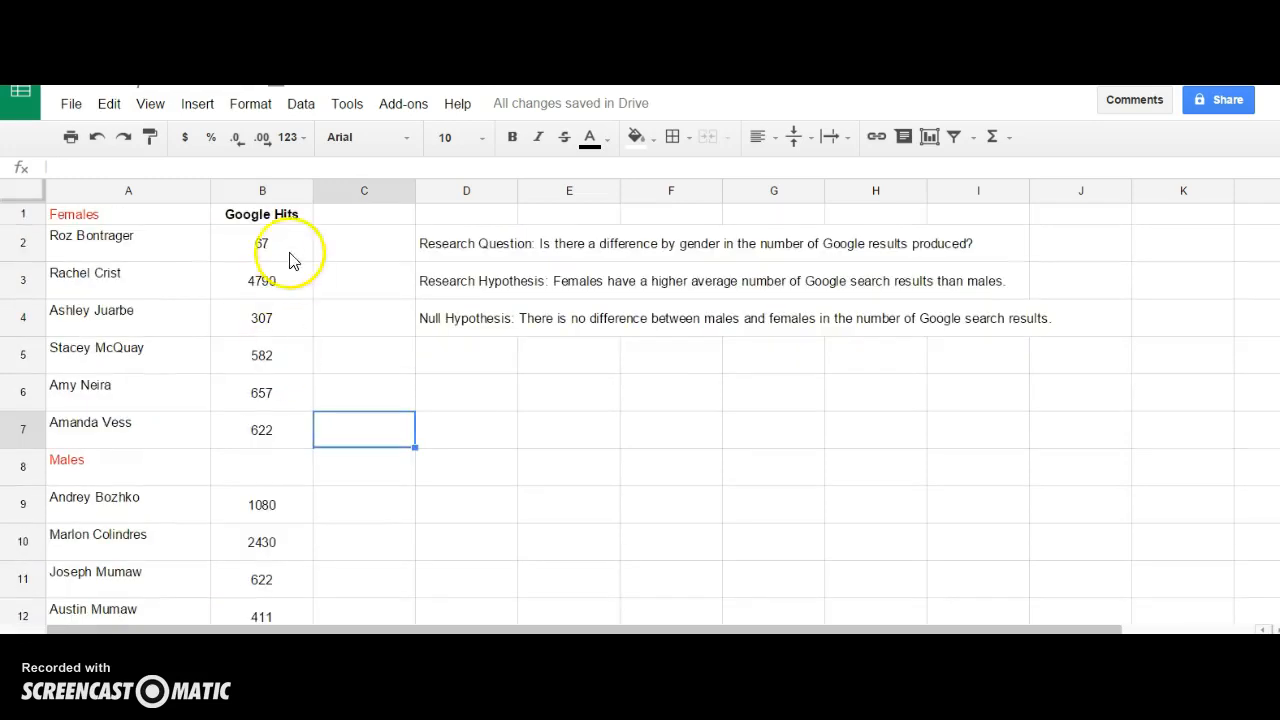
scroll(318, 374, "down", 1)
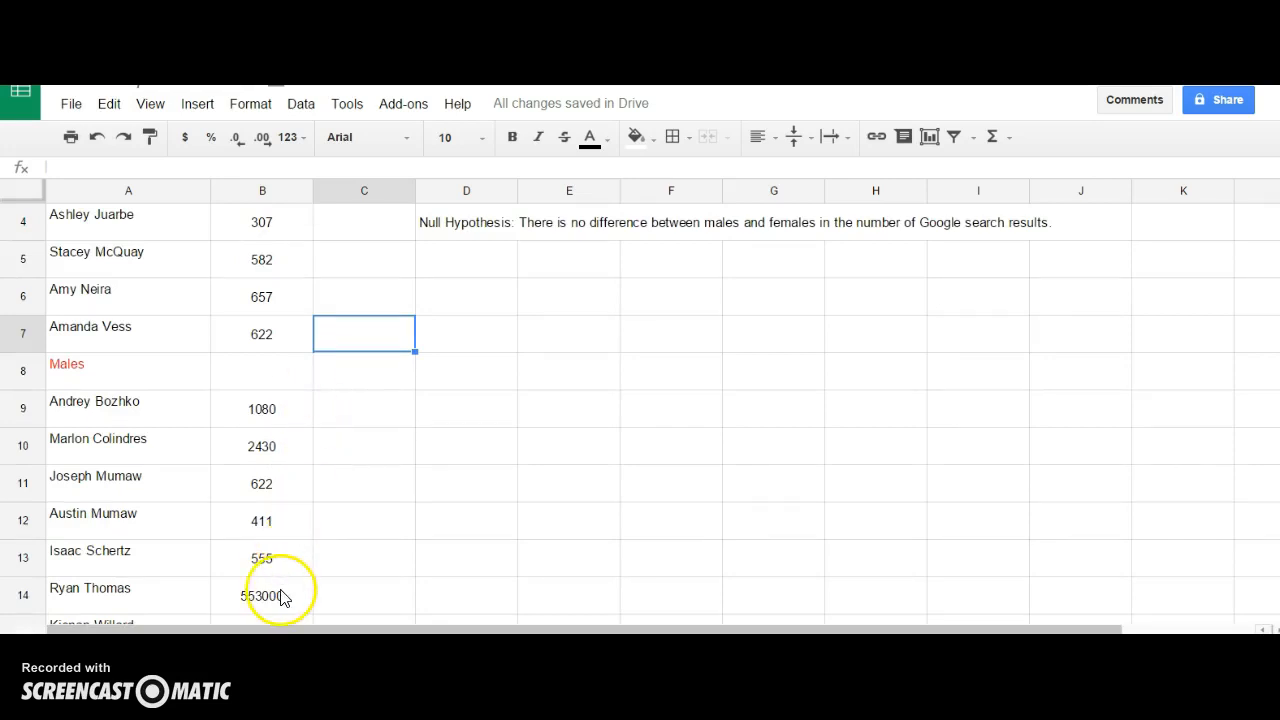
scroll(294, 597, "down", 1)
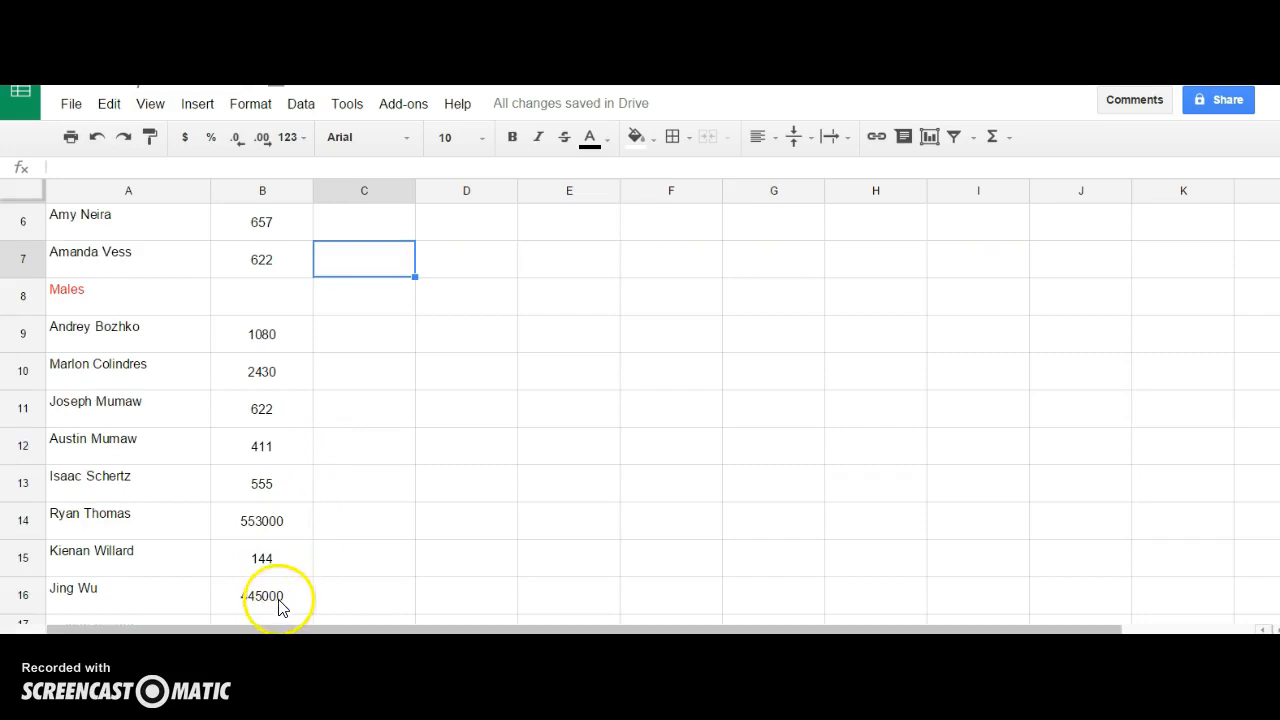
scroll(150, 568, "up", 2)
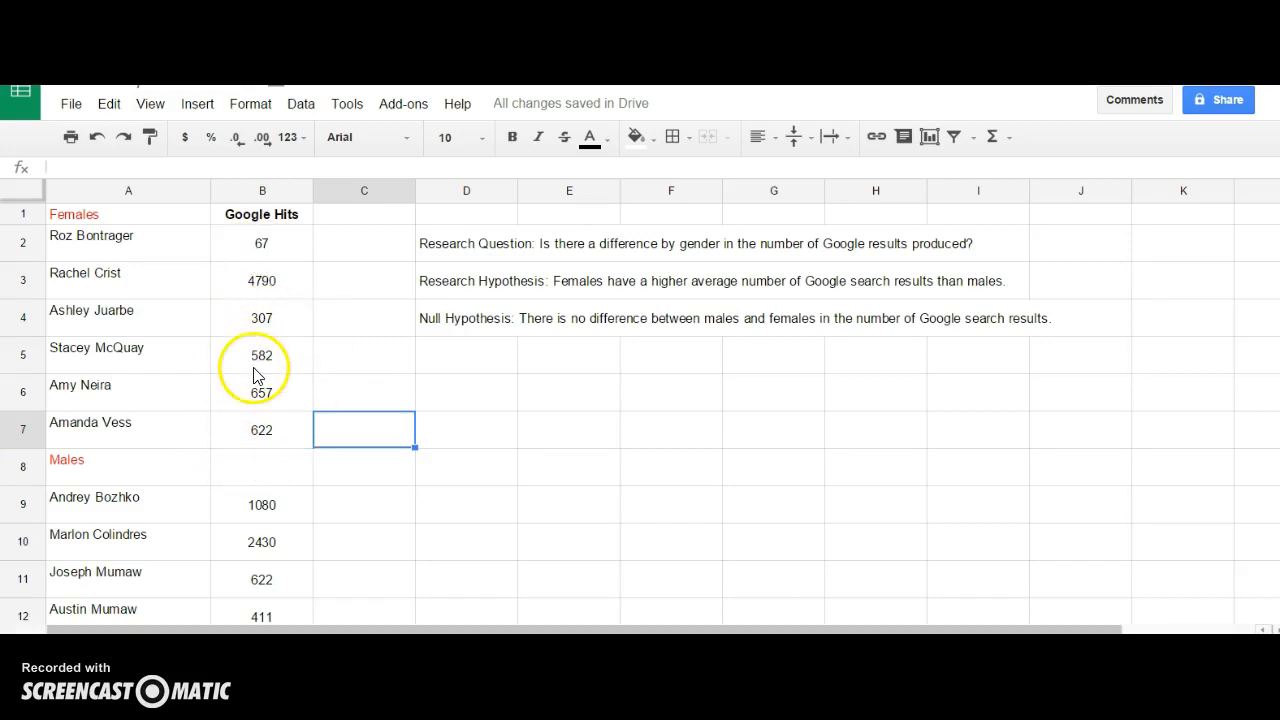
View quick stats for the female counts B2:B7, then for the male counts B9:B16.
left_click_drag(270, 244, 268, 434)
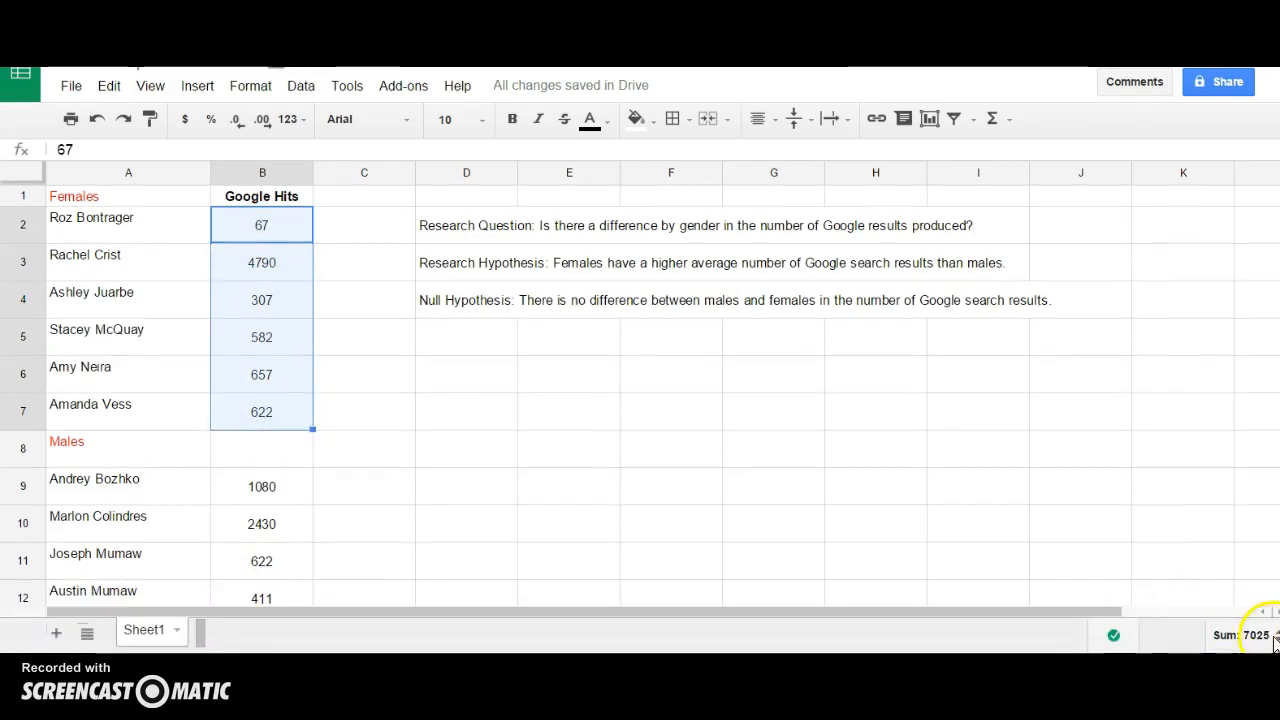
left_click(1250, 634)
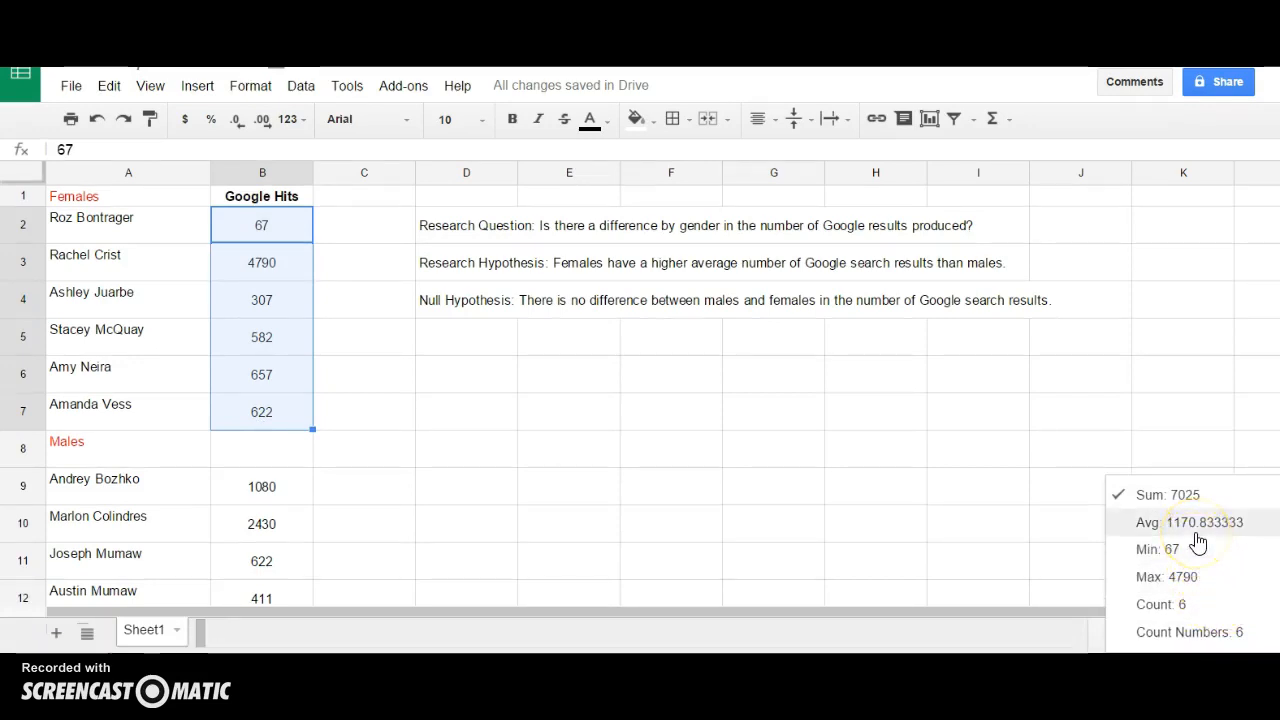
left_click(259, 500)
left_click_drag(259, 510, 276, 540)
left_click(1240, 635)
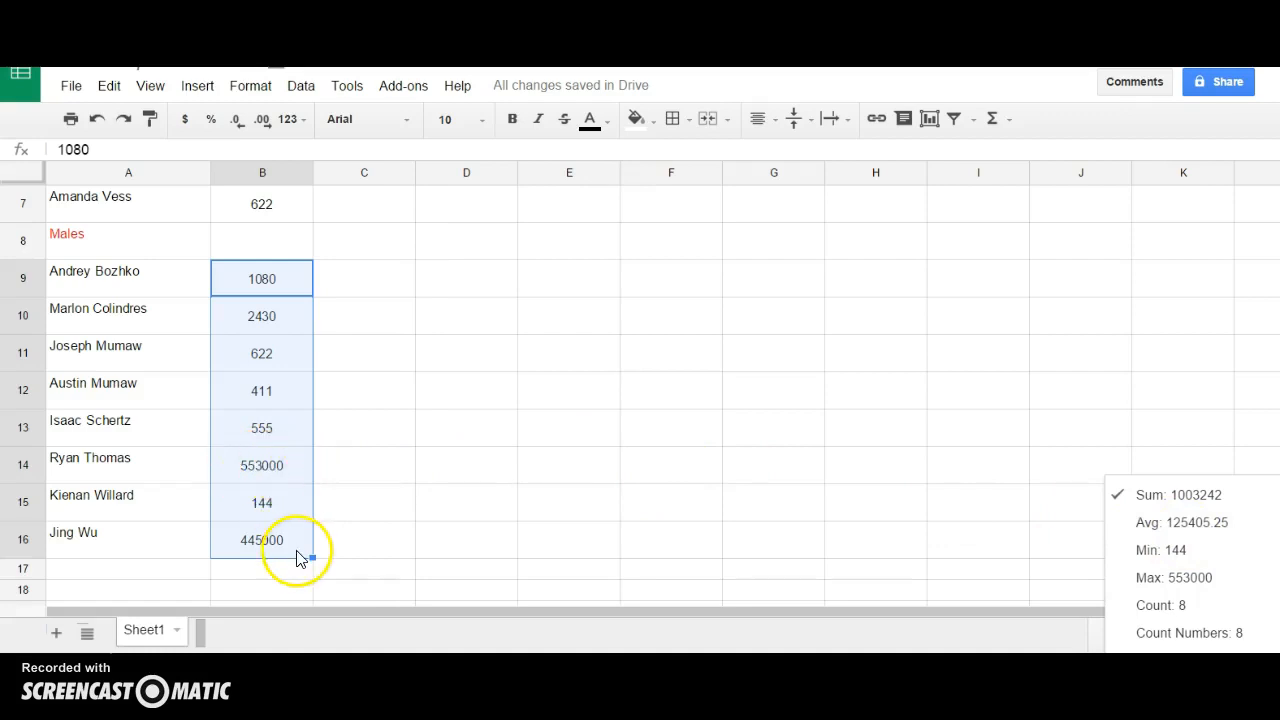
scroll(391, 554, "up", 3)
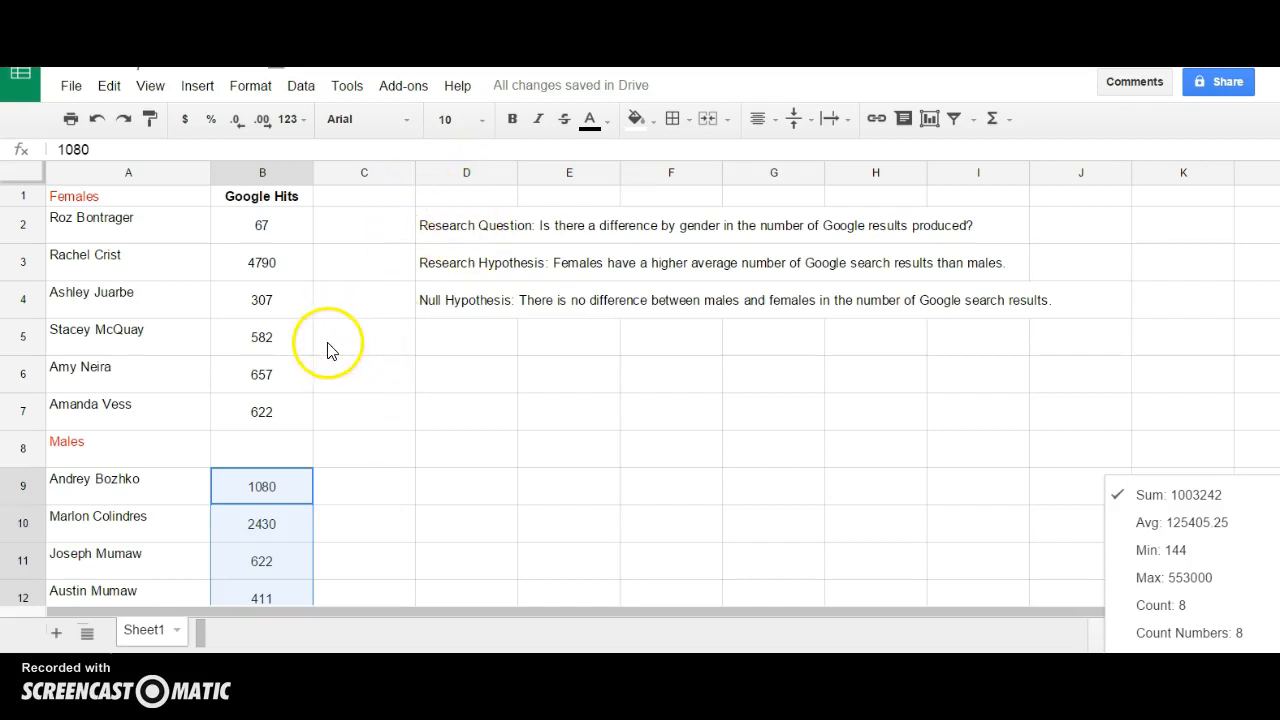
Search the Google Sheets add-on store for 'statistics'.
left_click(405, 88)
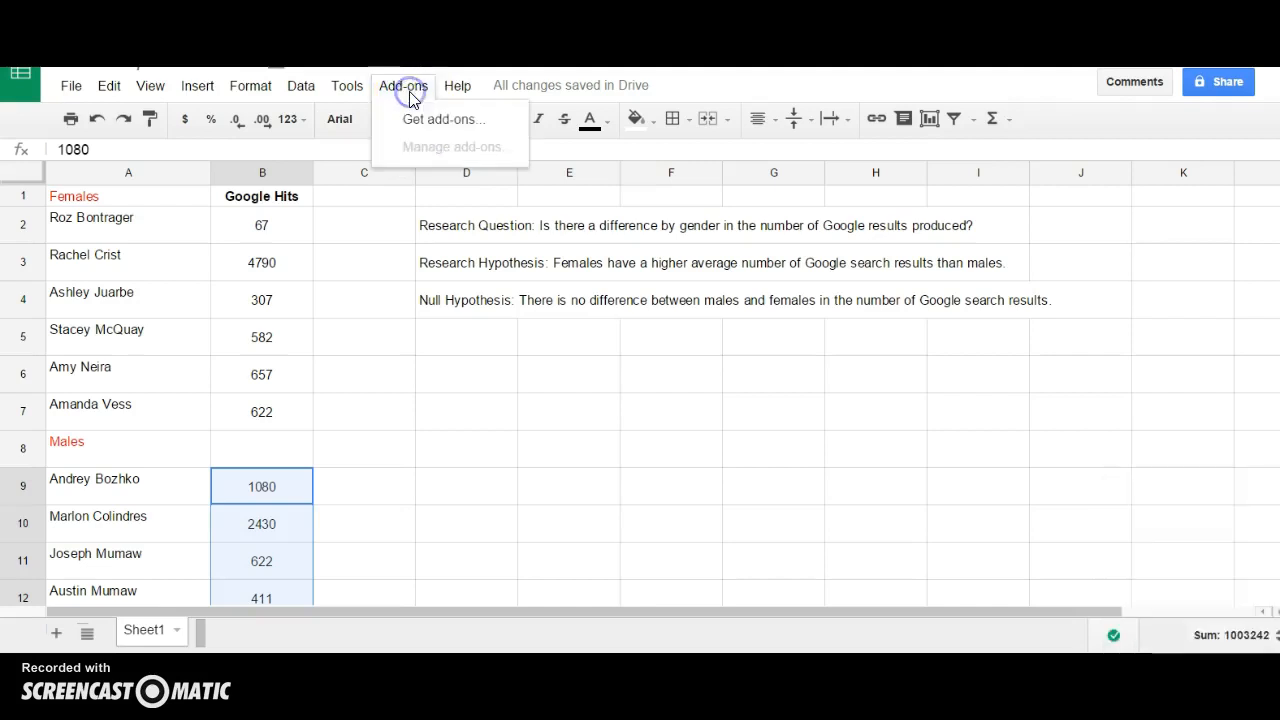
left_click(417, 119)
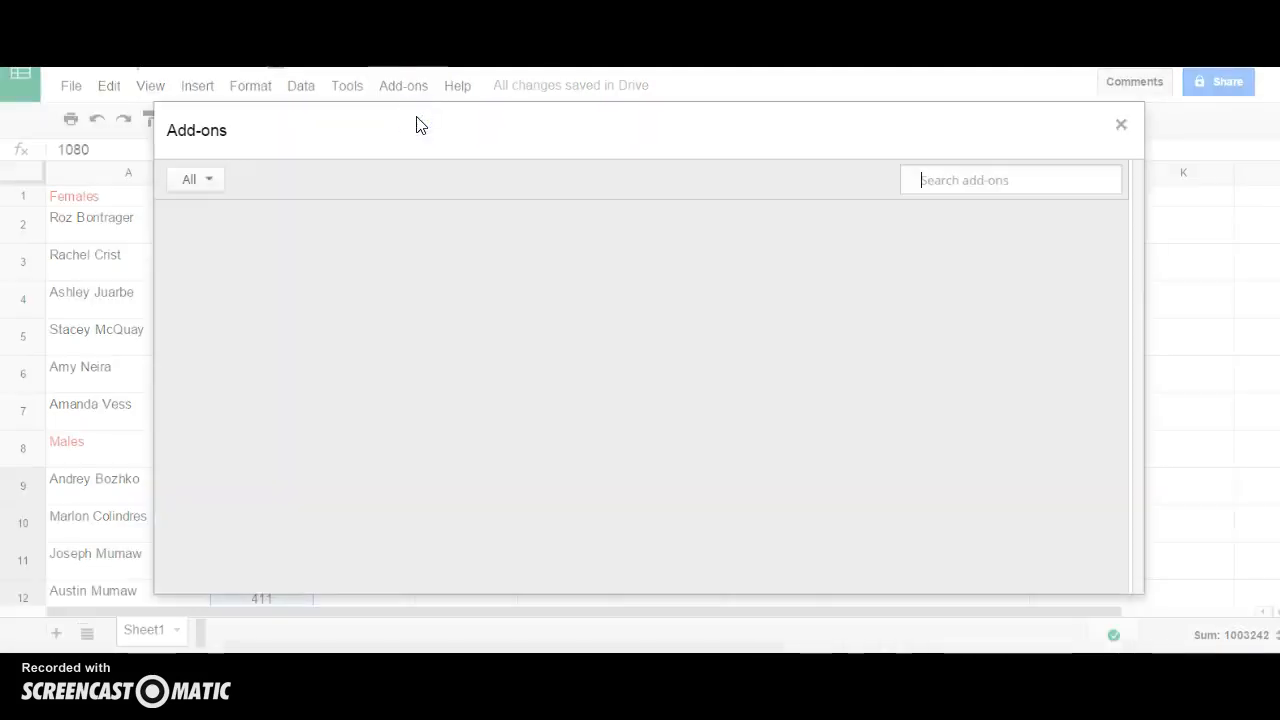
left_click(946, 181)
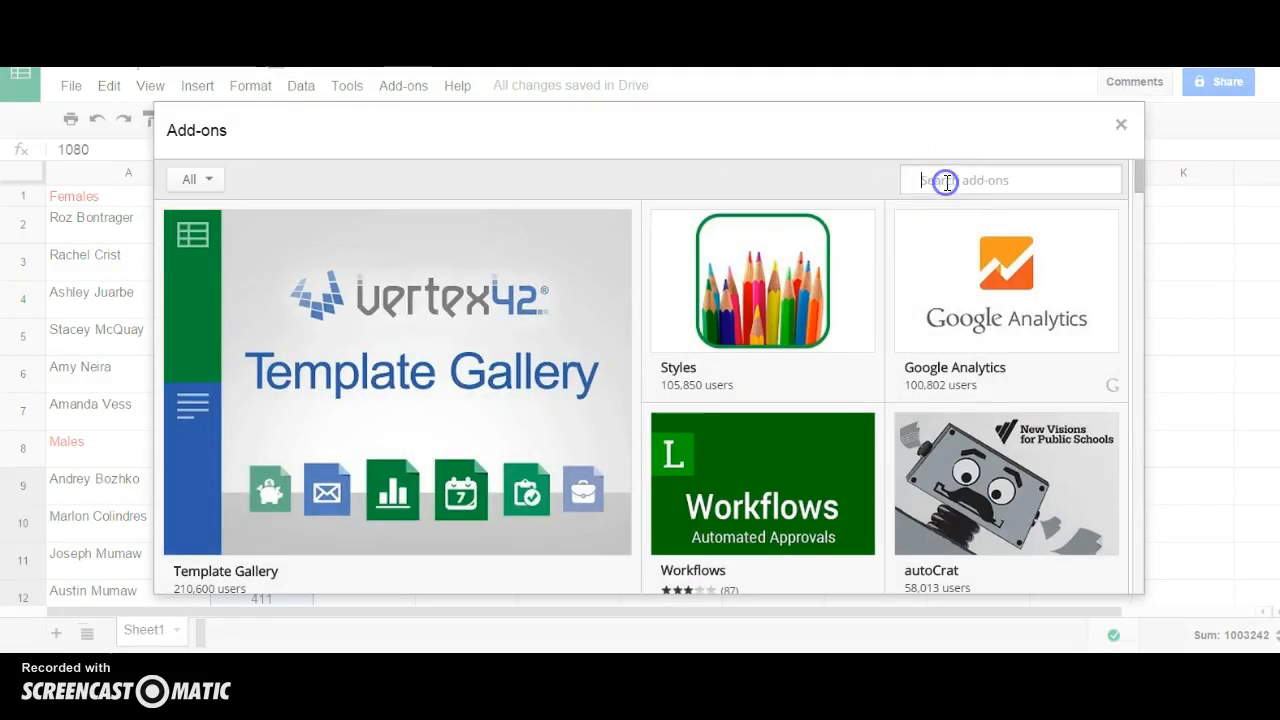
type("statistics")
key("Return")
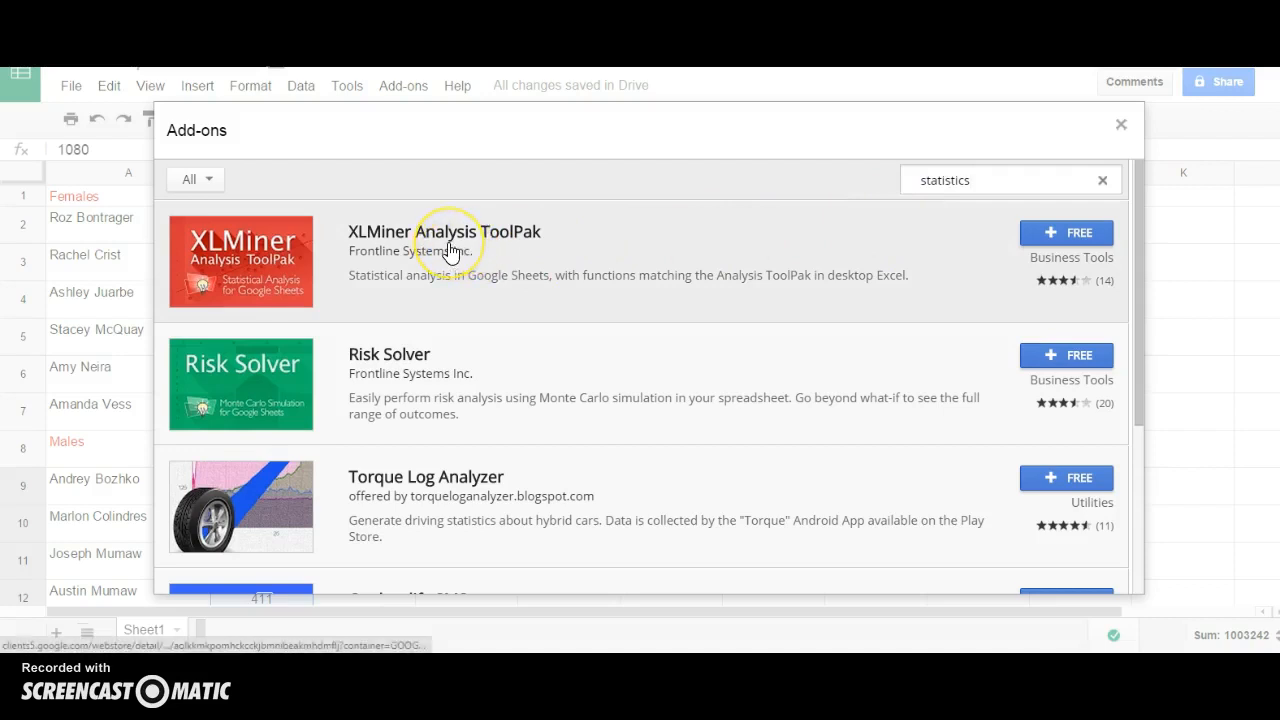
Install the free XLMiner Analysis ToolPak and accept its spreadsheet access permissions.
left_click(322, 238)
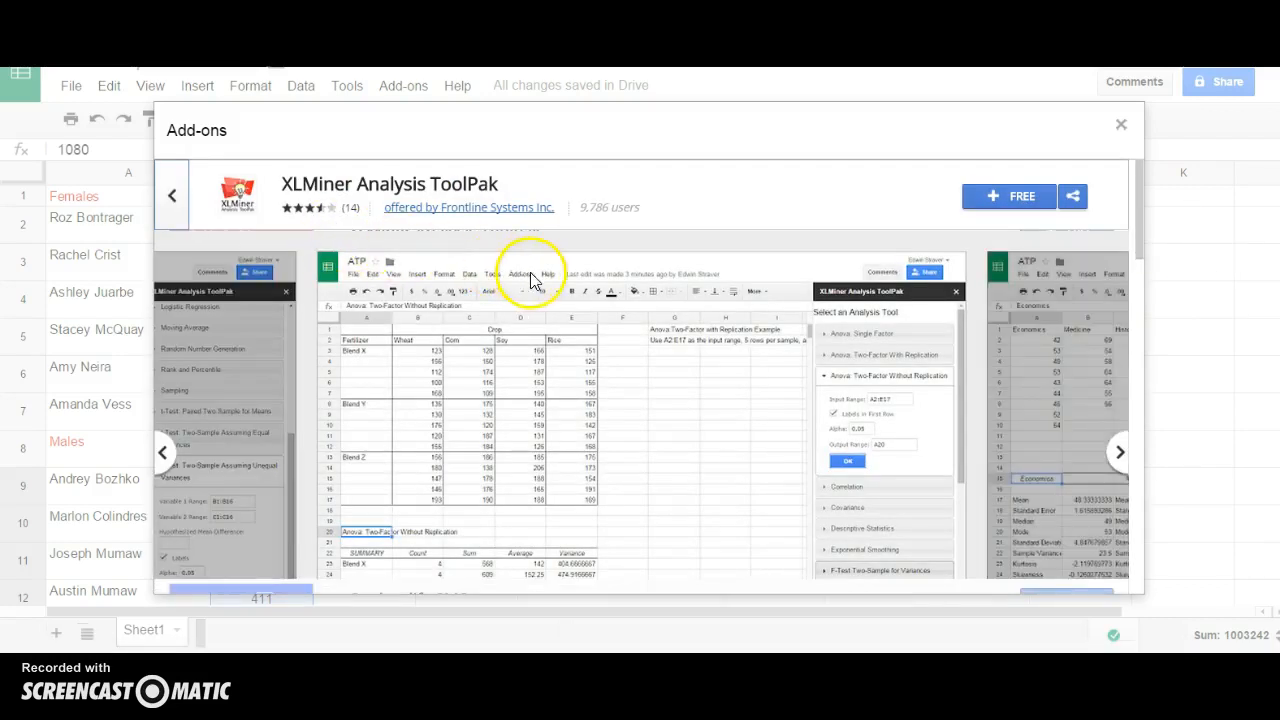
left_click(1029, 201)
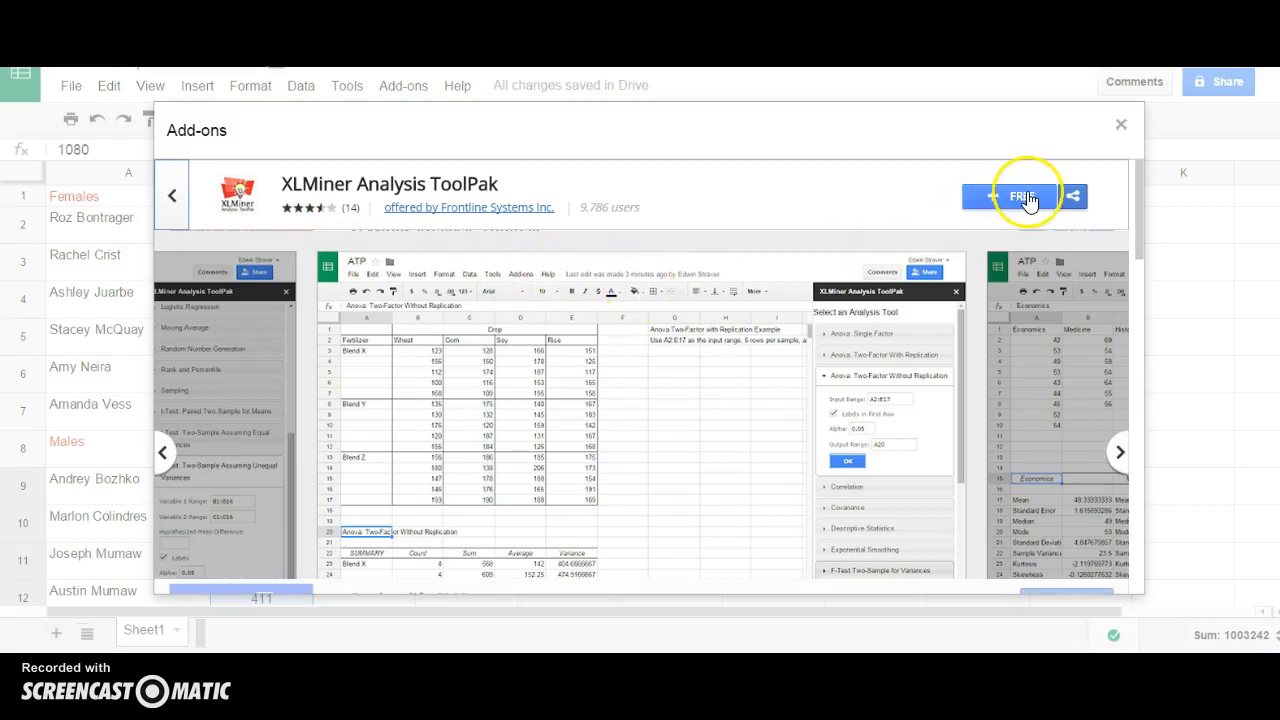
left_click(1014, 200)
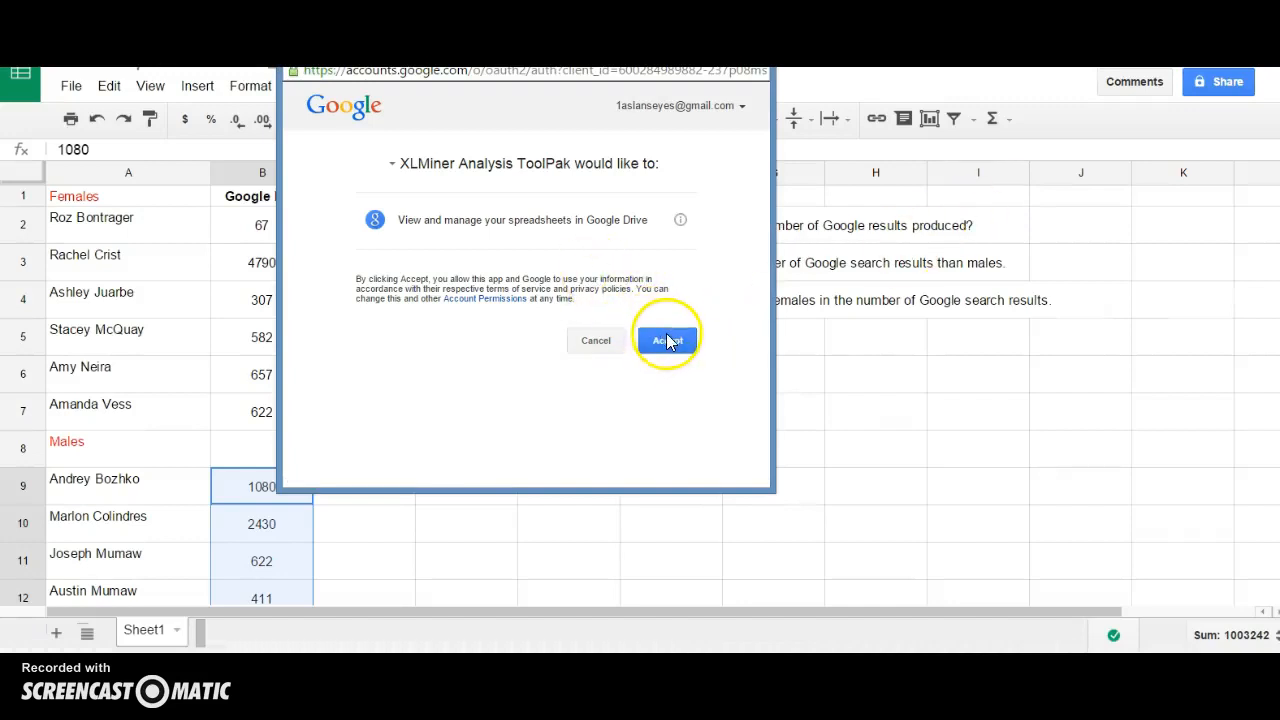
left_click(666, 340)
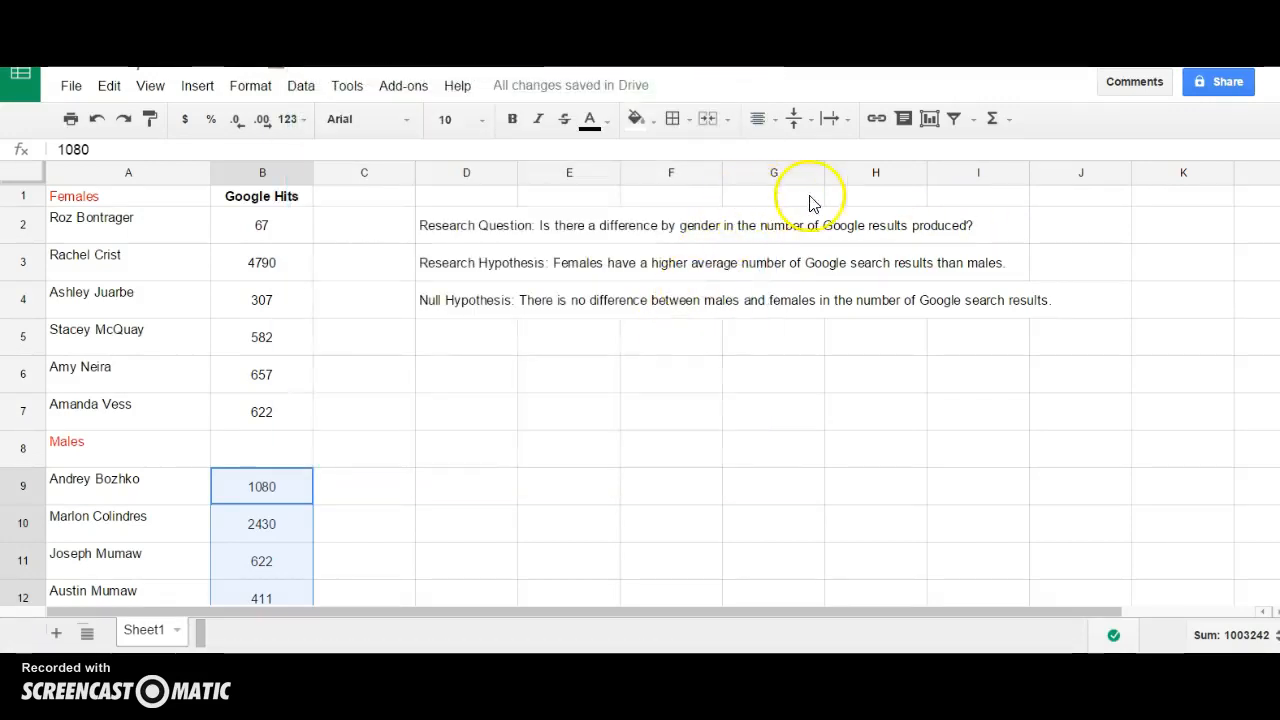
left_click(389, 90)
Start XLMiner Analysis ToolPak, collapse the Anova: Single Factor form and scroll to the t-Tests.
mouse_move(409, 121)
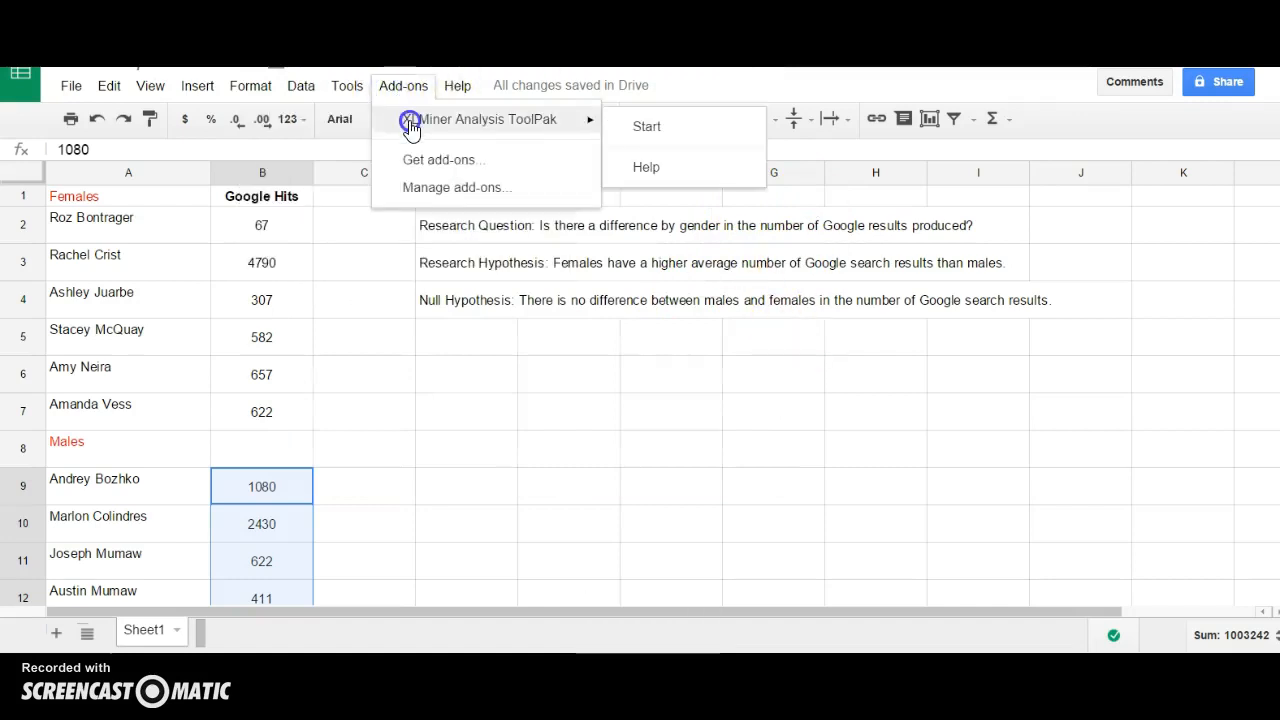
left_click(645, 127)
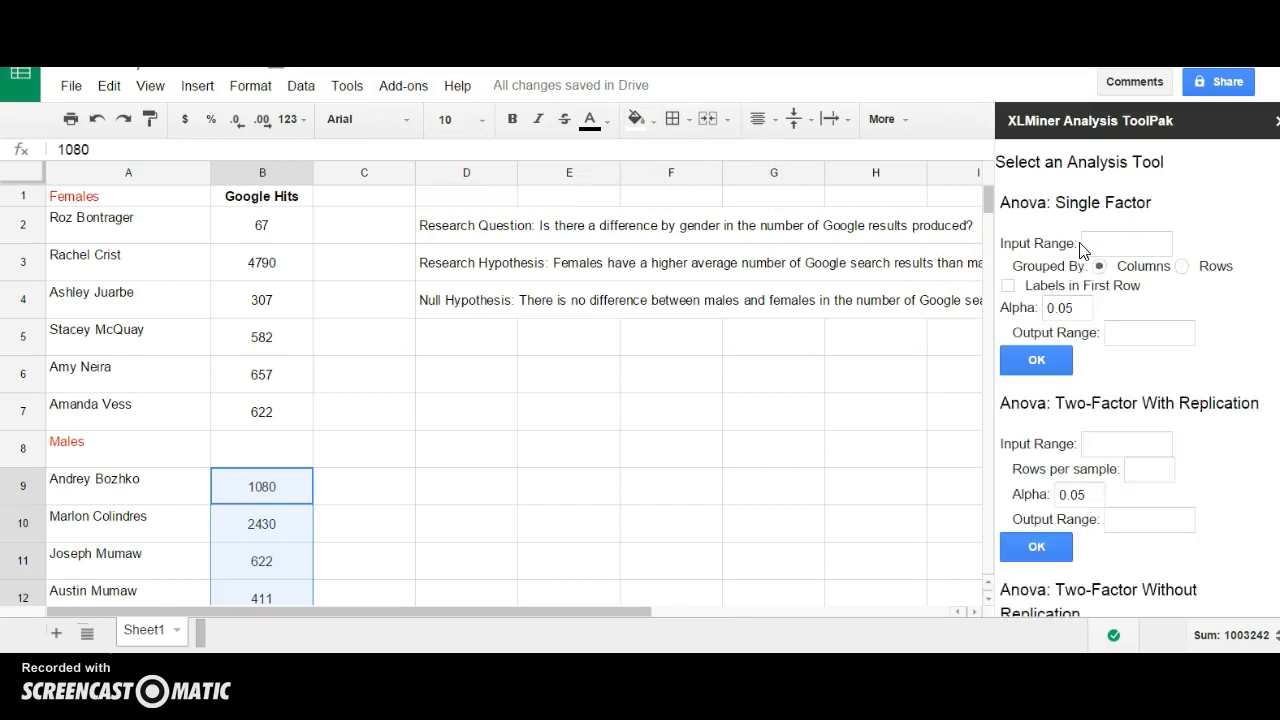
left_click(1078, 320)
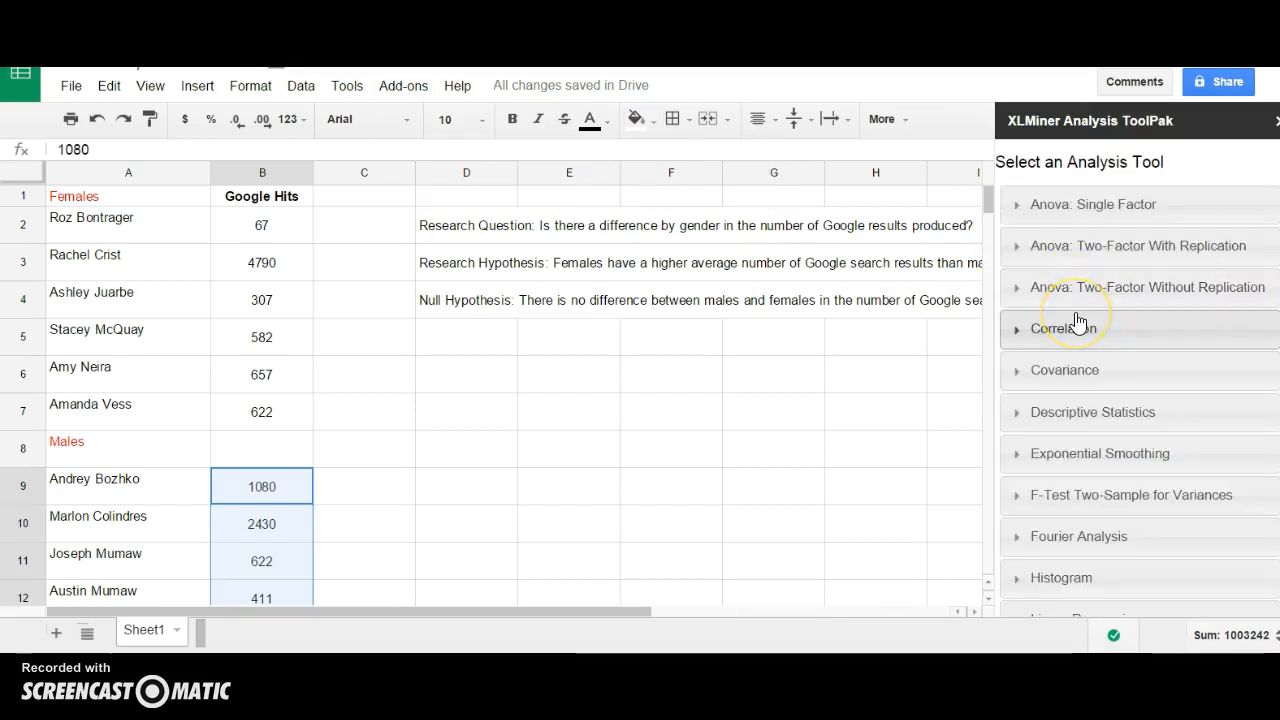
scroll(1077, 320, "down", 5)
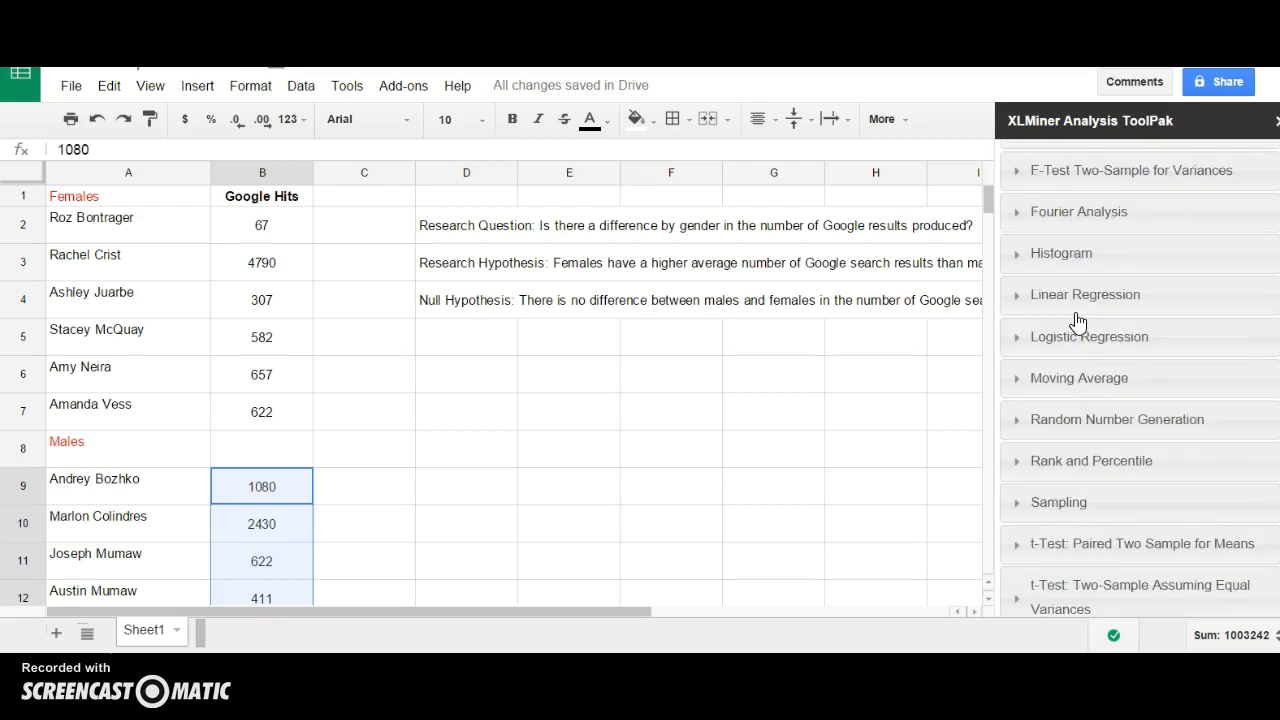
scroll(1077, 320, "down", 3)
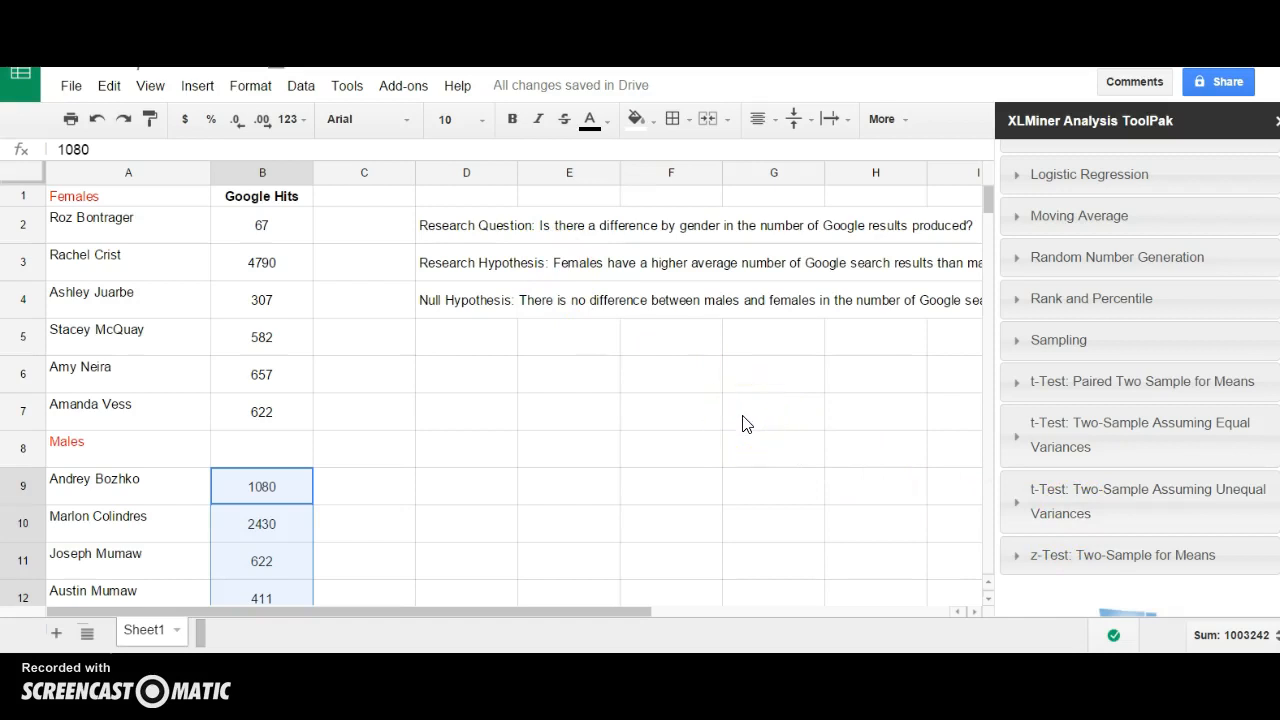
Choose the unequal-variance t-test with Variable 1 Range B2:B7 and Variable 2 Range B9:B16.
left_click(1141, 516)
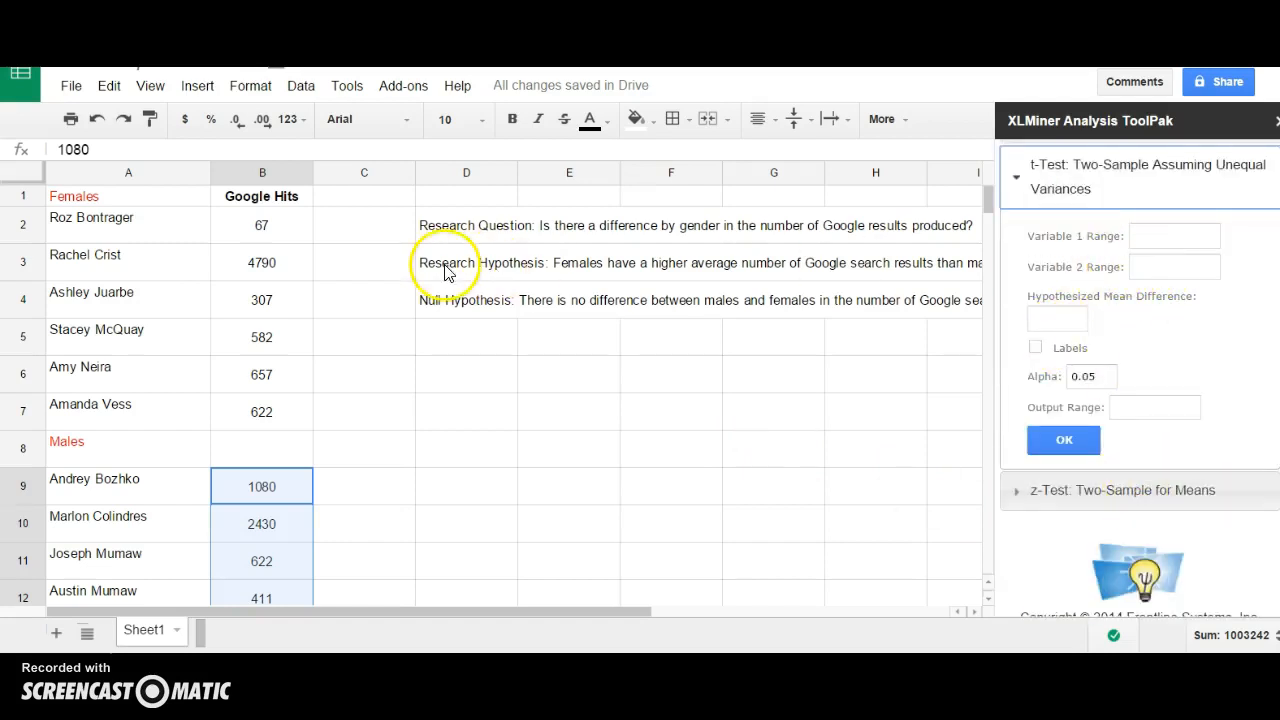
left_click_drag(284, 232, 254, 419)
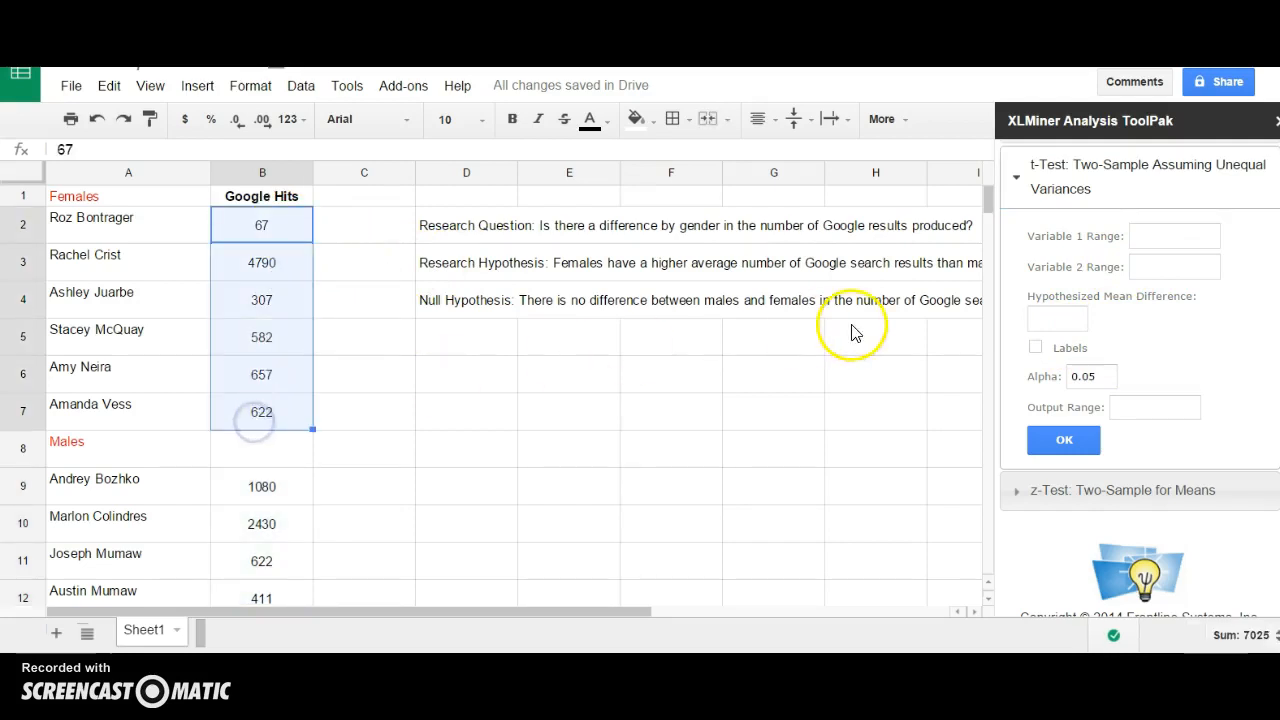
left_click(1140, 234)
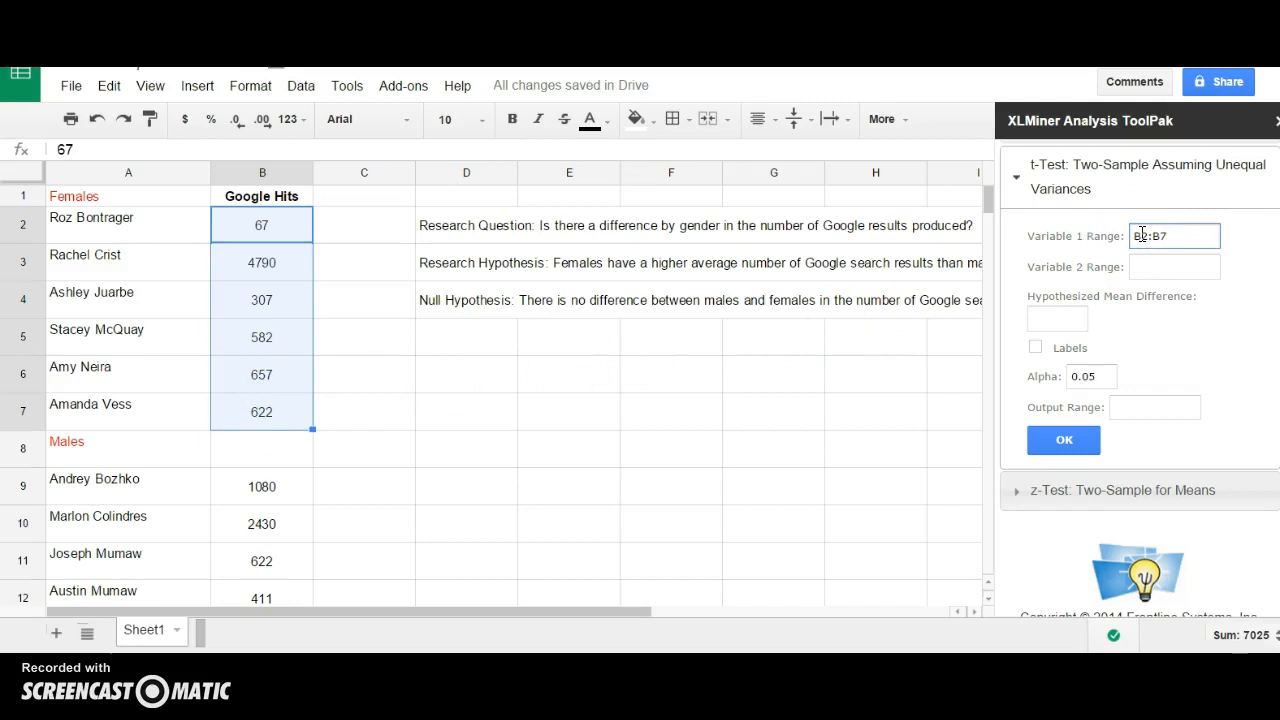
left_click_drag(292, 500, 274, 546)
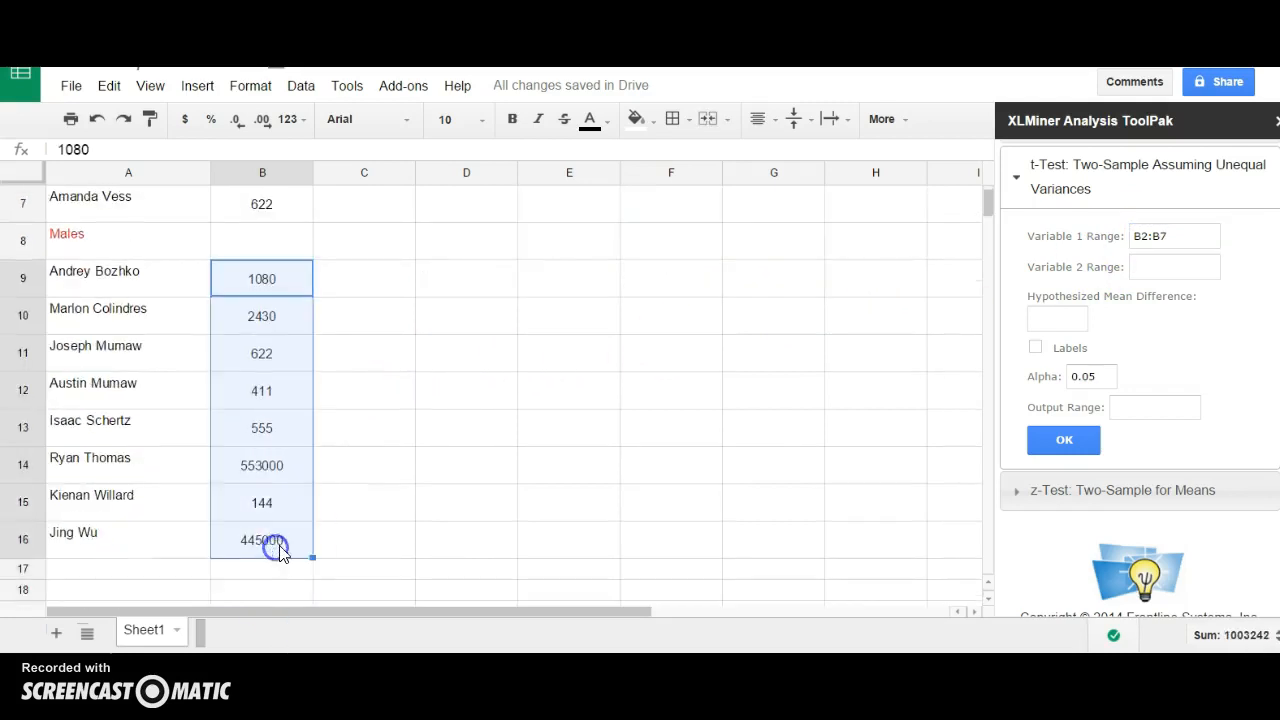
left_click(1163, 270)
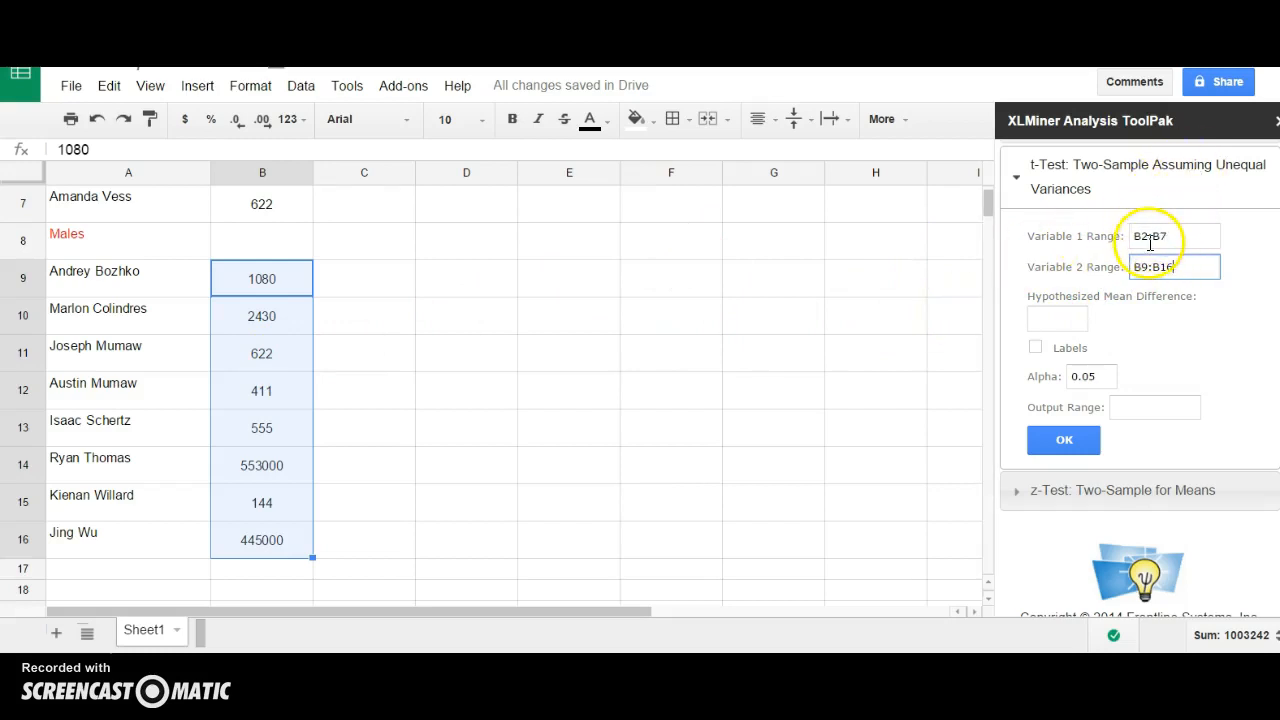
left_click(1060, 318)
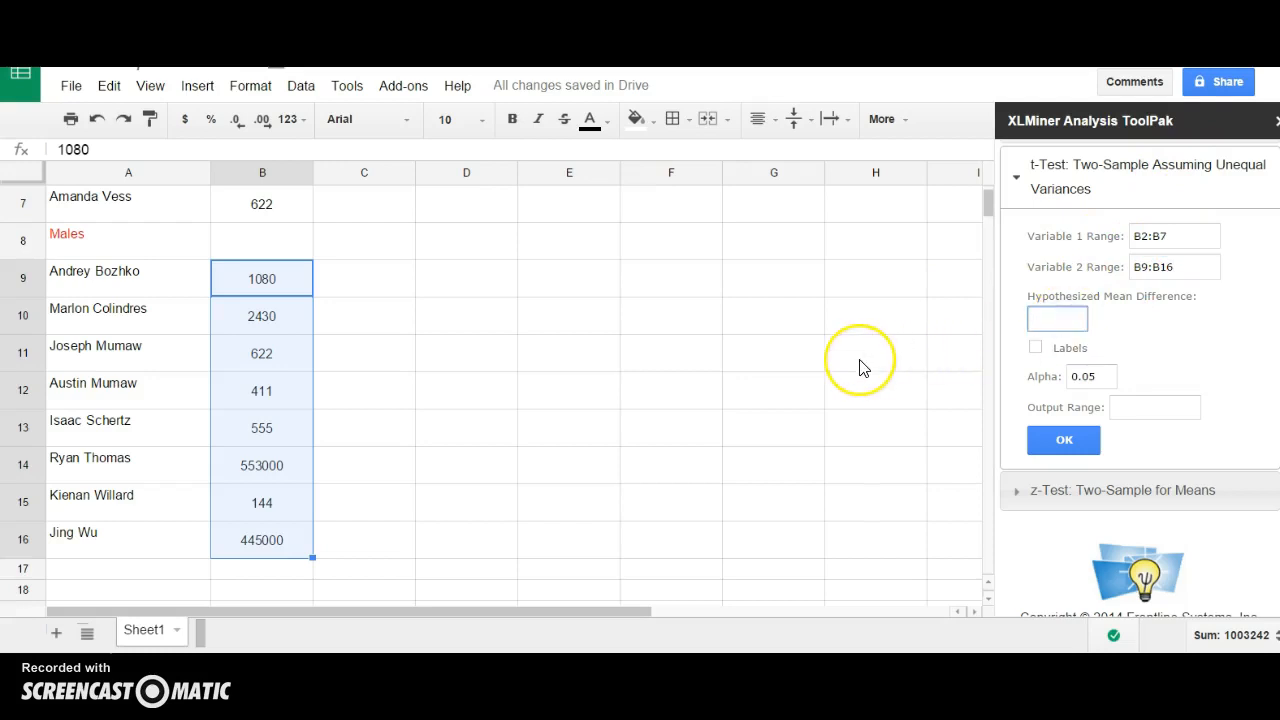
scroll(857, 366, "up", 3)
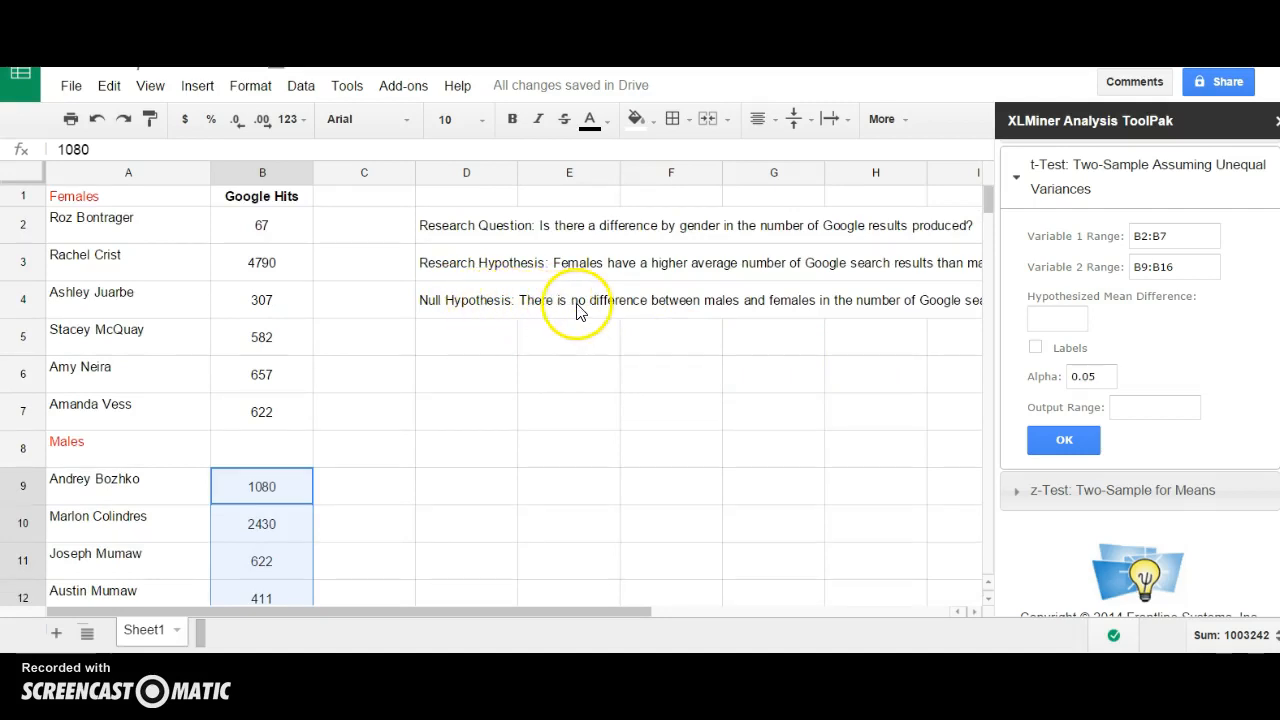
Run the t-test with hypothesized mean difference 0, alpha 0.05 and output range D6.
left_click(1048, 319)
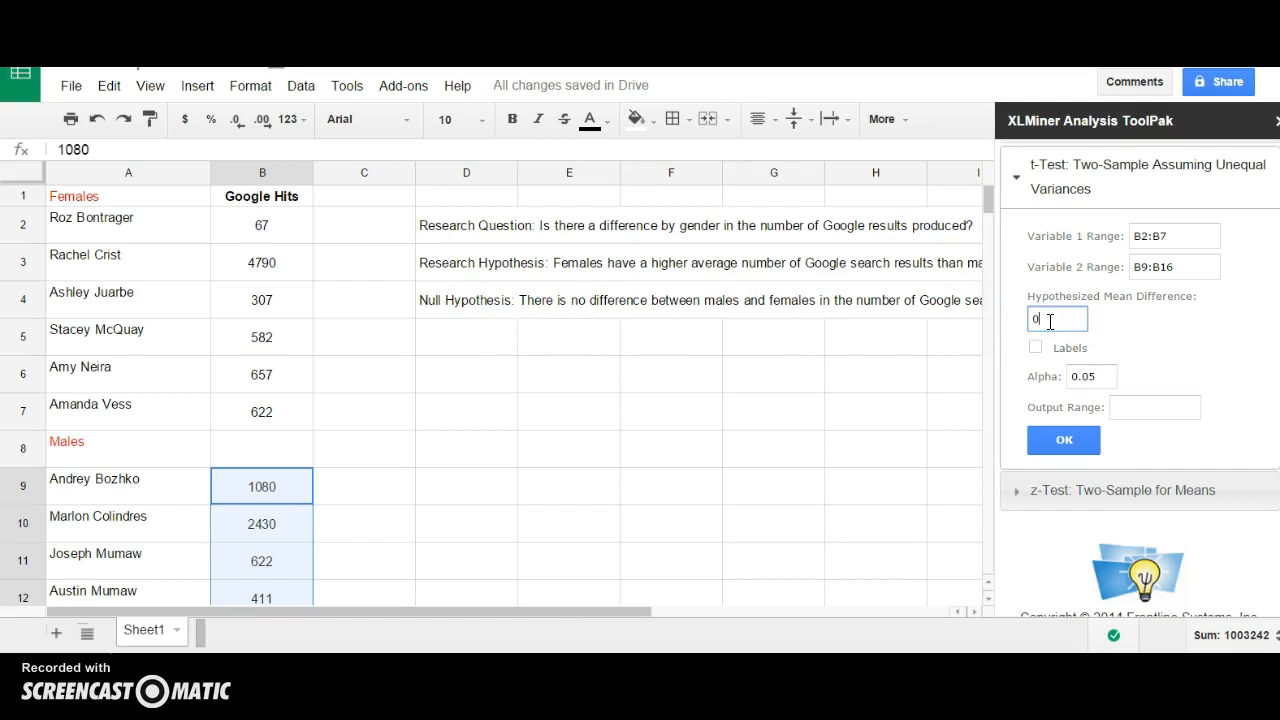
left_click(1105, 380)
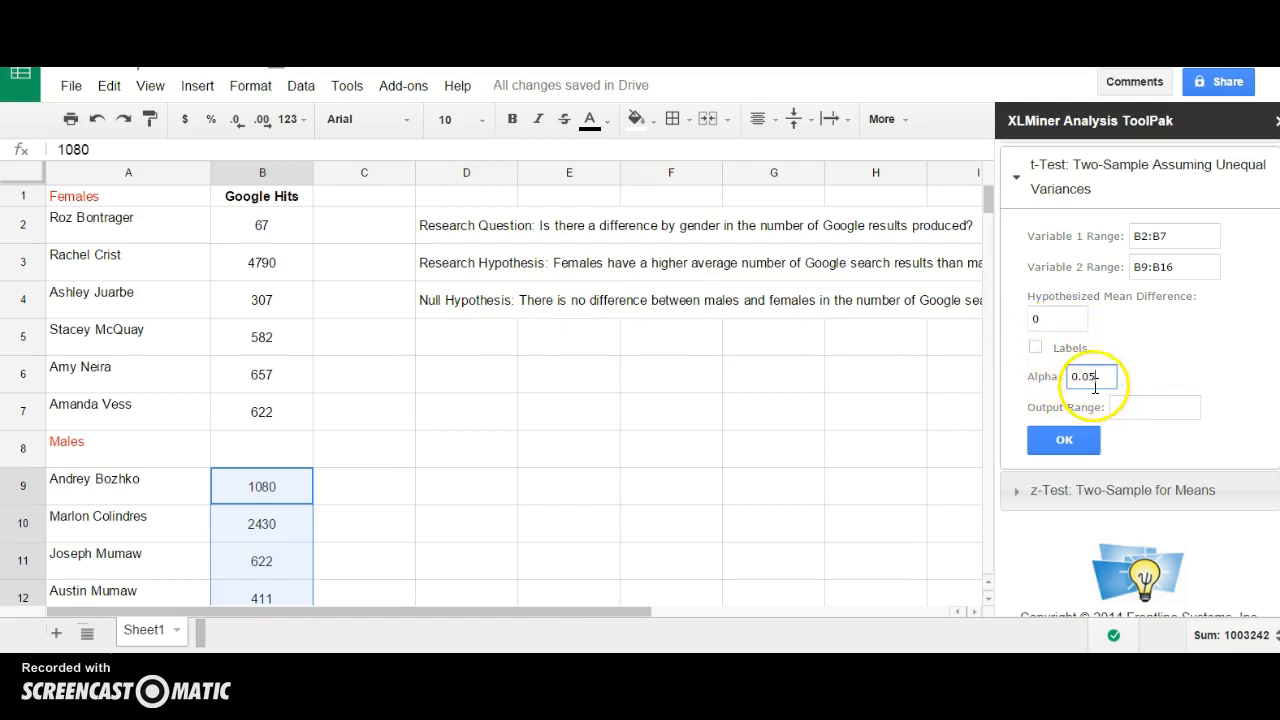
left_click(1114, 373)
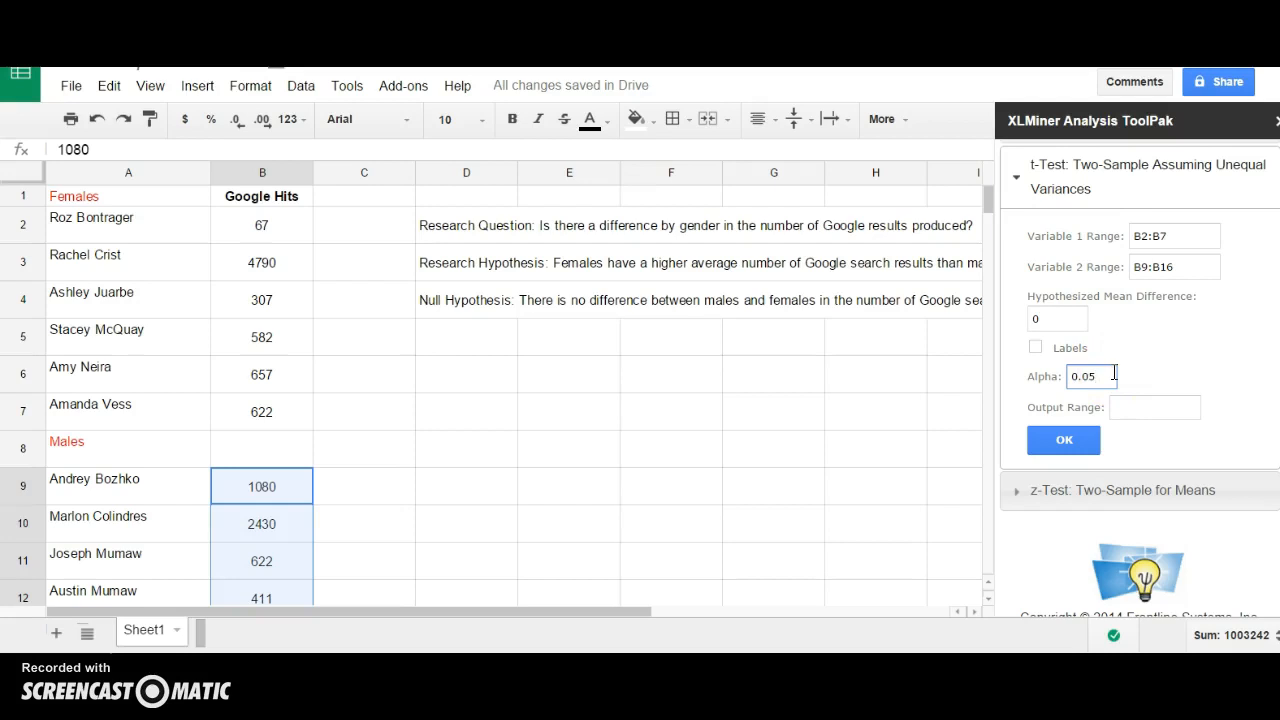
left_click(1125, 405)
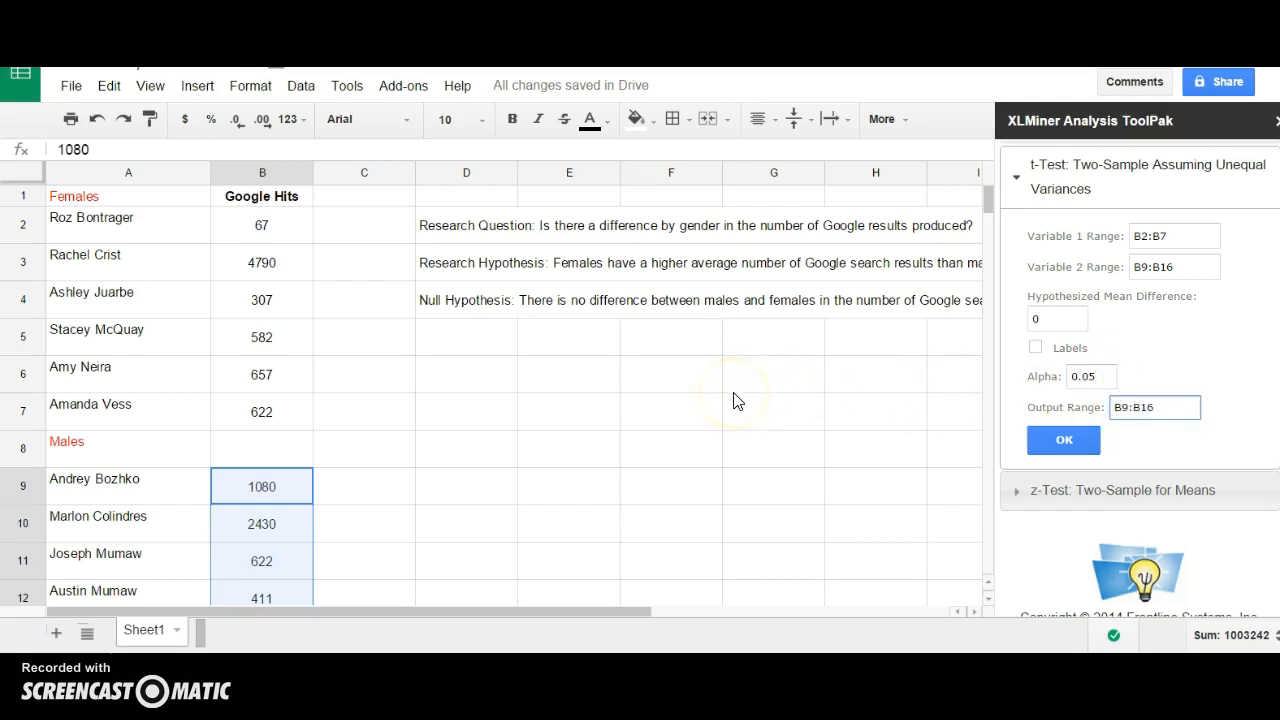
left_click(698, 404)
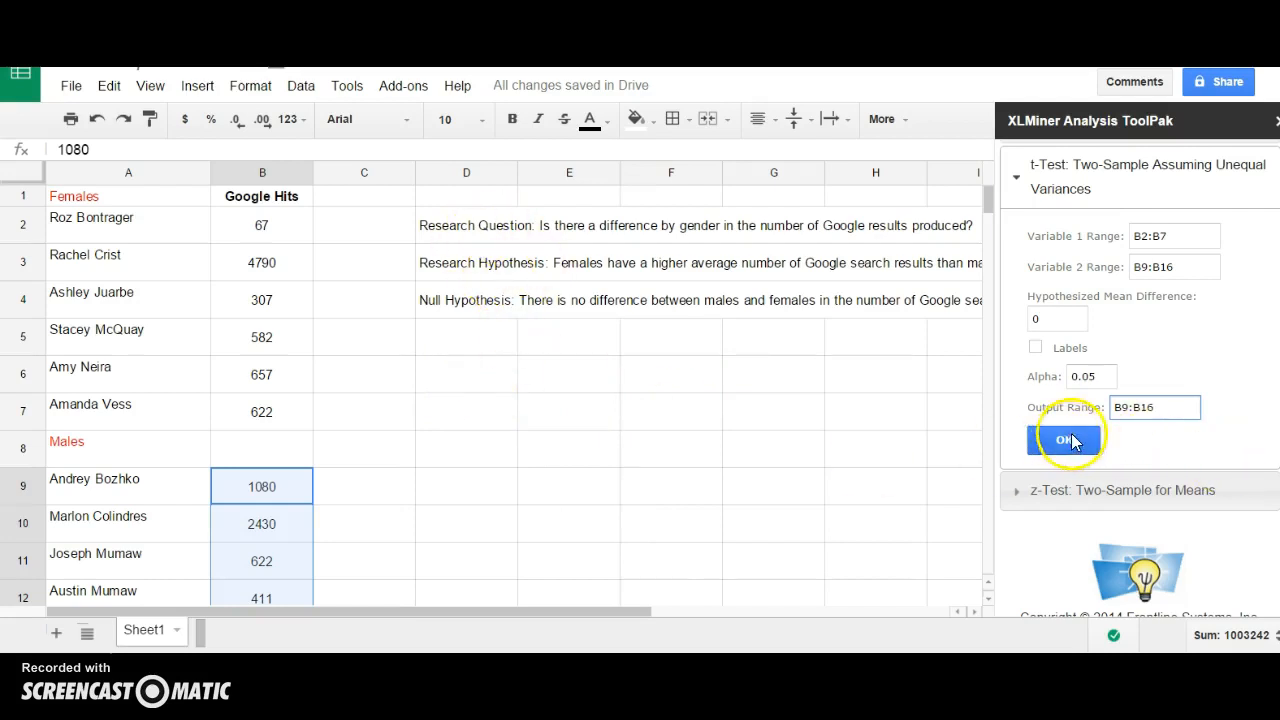
left_click_drag(1157, 408, 1100, 408)
type("D6")
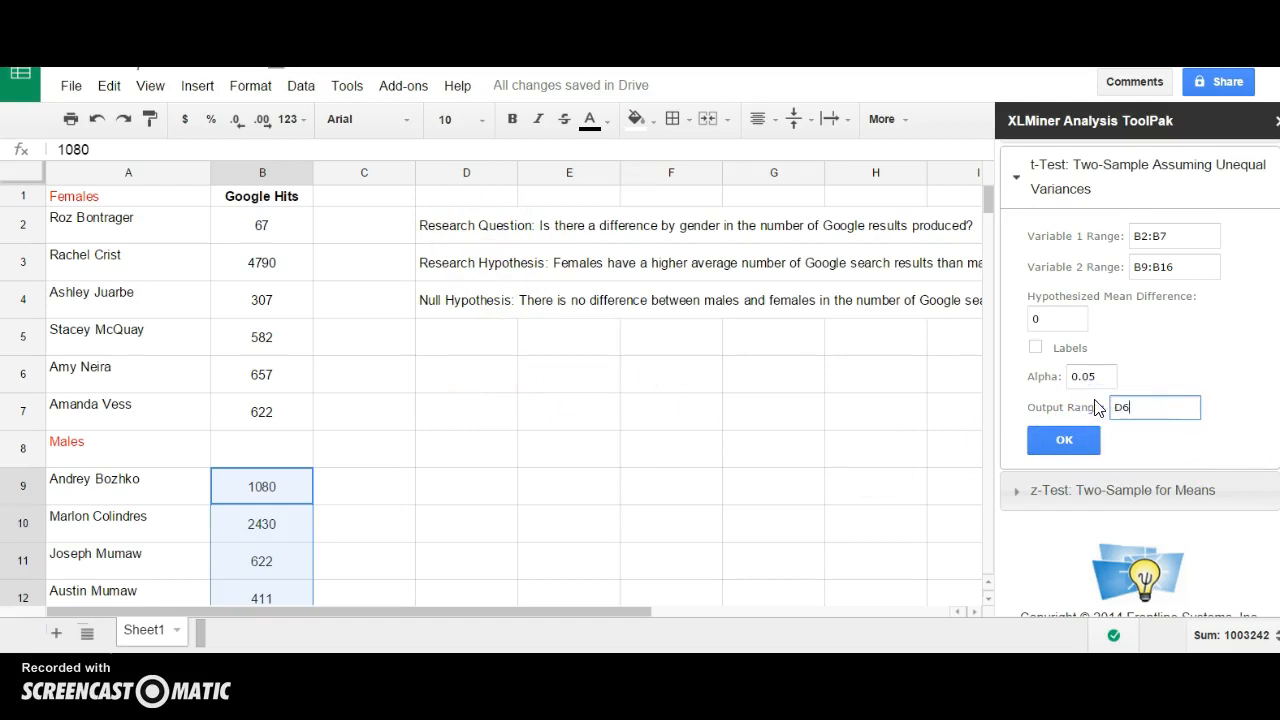
left_click(1064, 440)
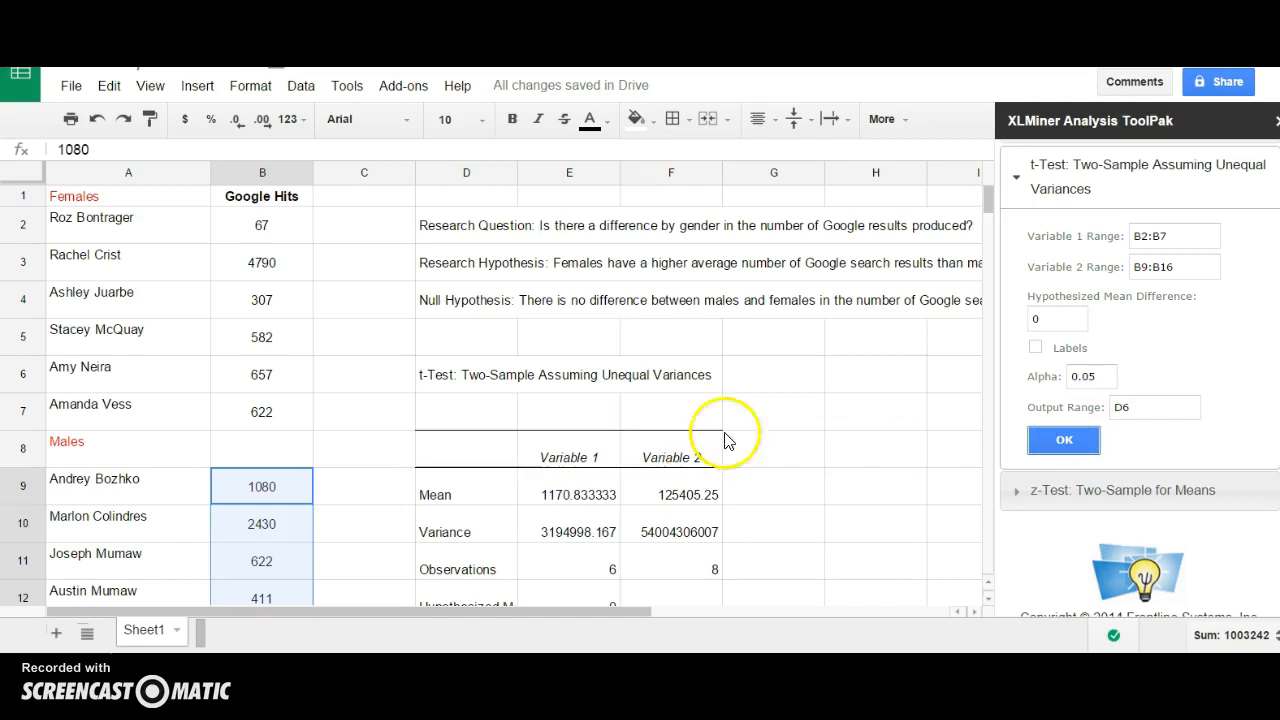
Select the two group means in E9 and F9 to compare them.
scroll(818, 443, "down", 3)
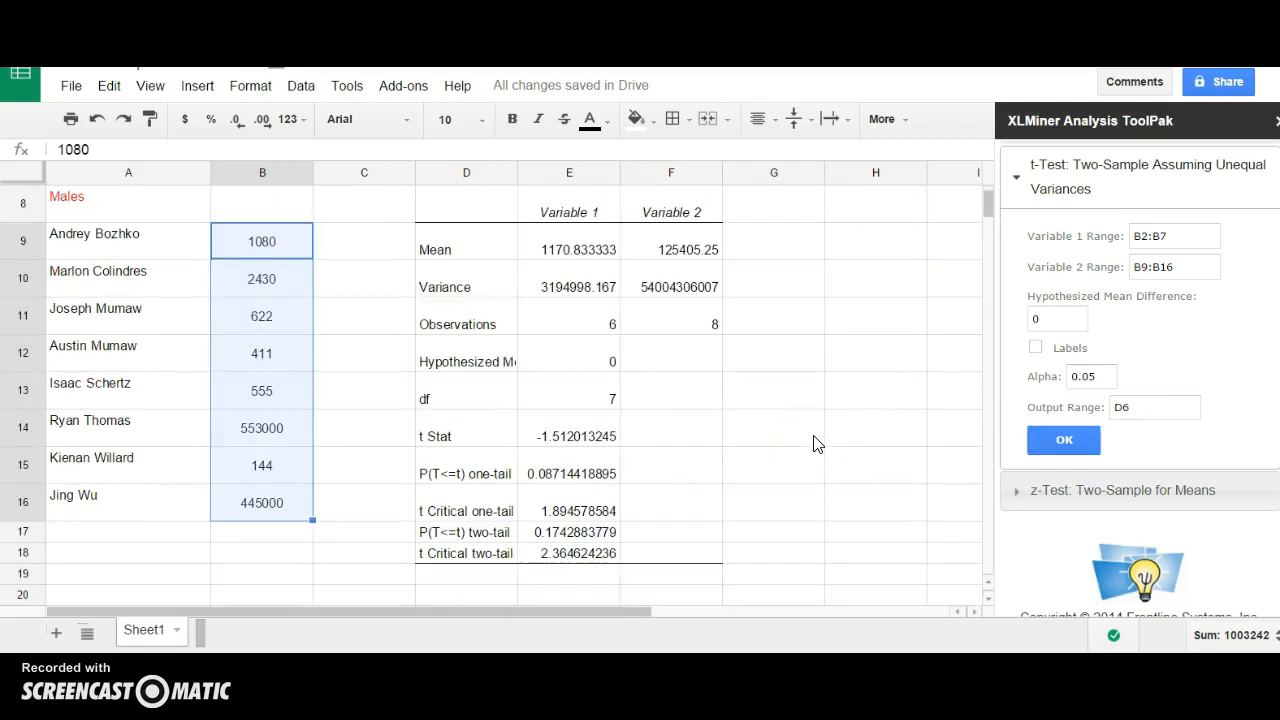
left_click_drag(565, 246, 678, 258)
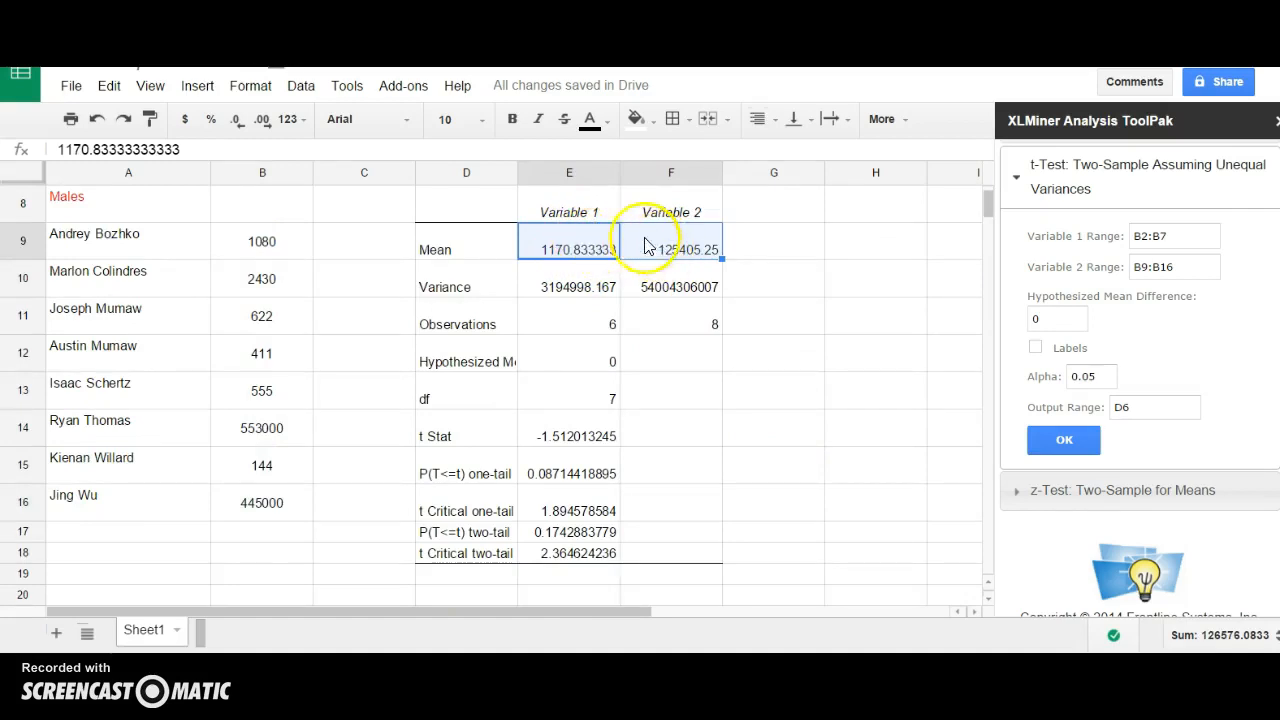
left_click(565, 246)
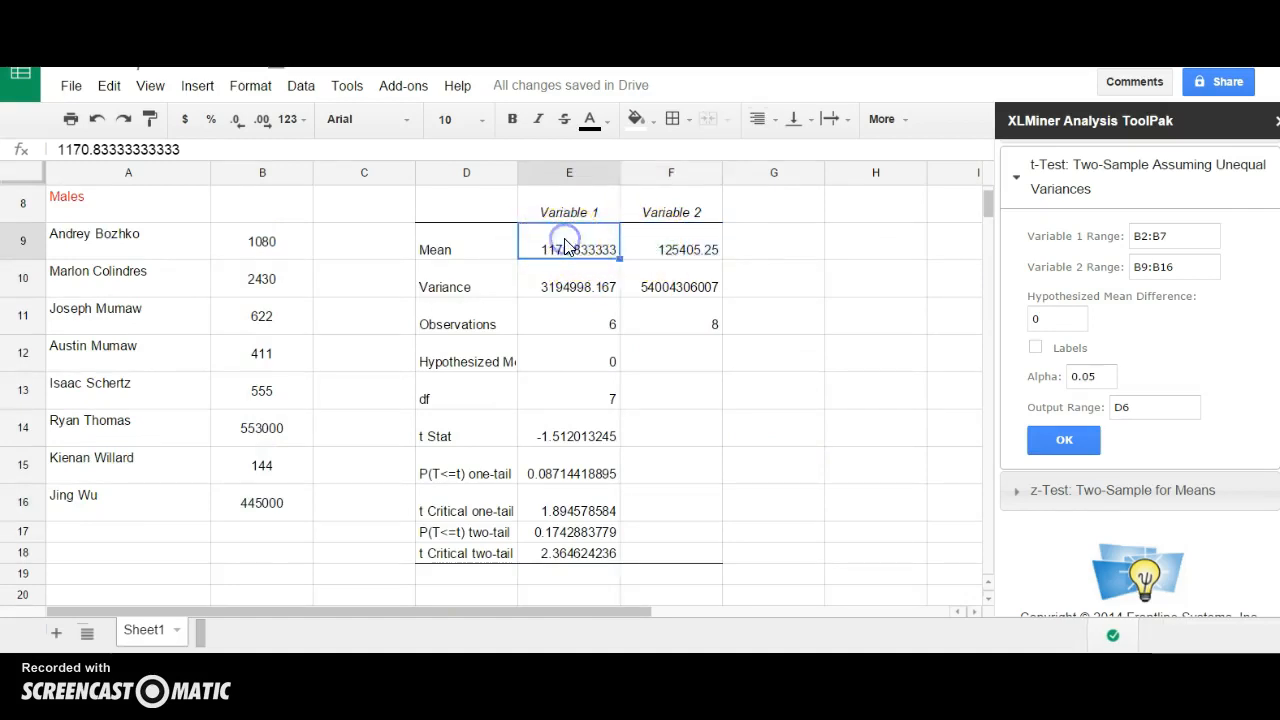
left_click(663, 249)
Rename the E8 and F8 output headers to Females and Males.
left_click(566, 205)
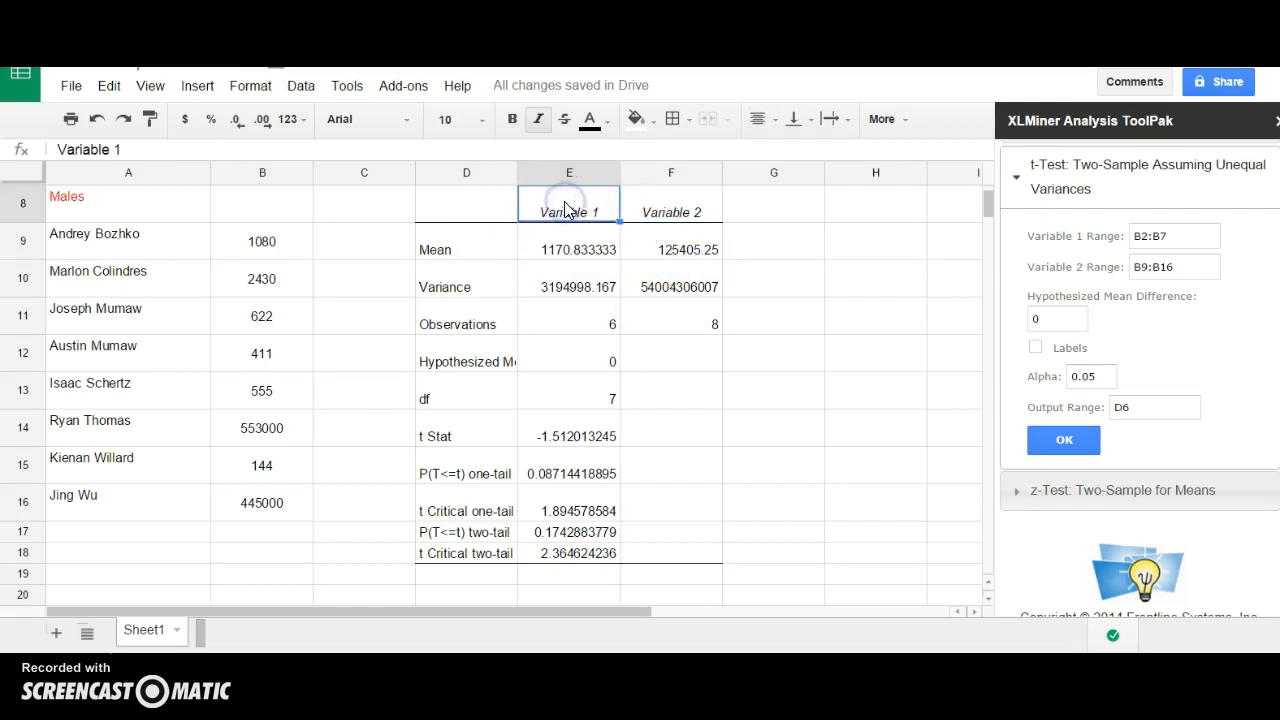
type("Females")
key("Tab")
type("Males")
key("Return")
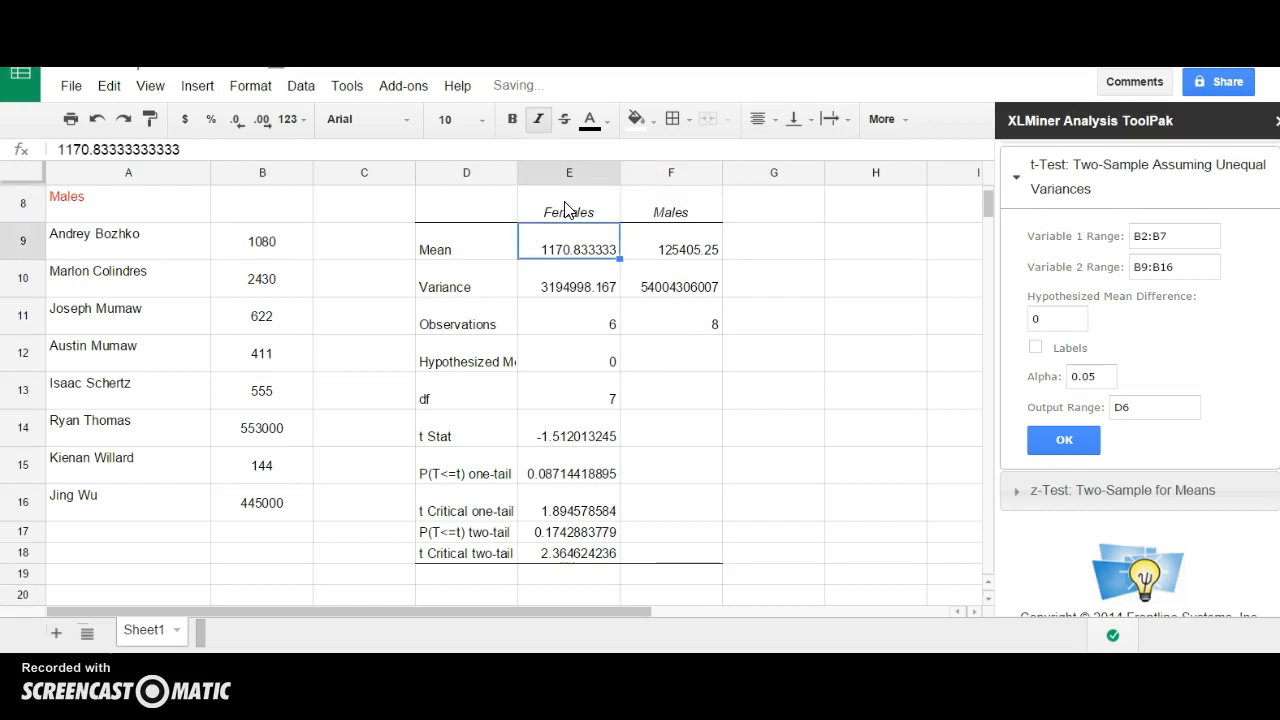
left_click(565, 283)
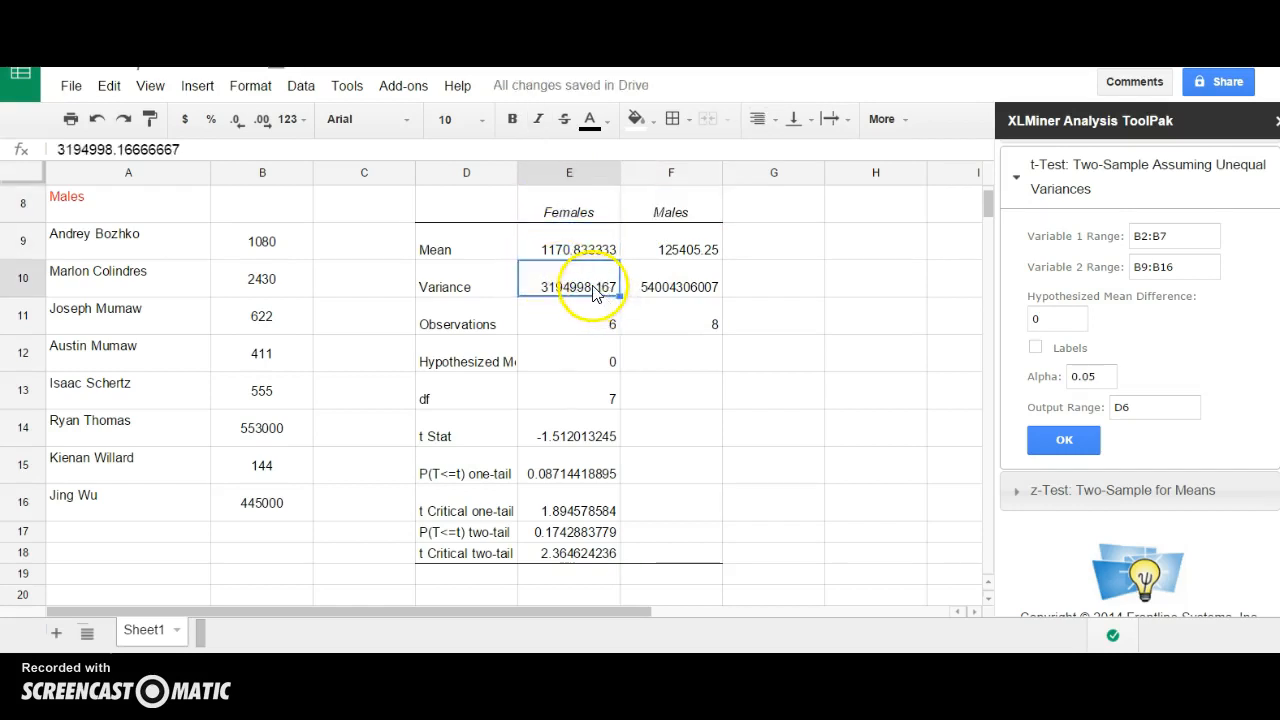
left_click(652, 292)
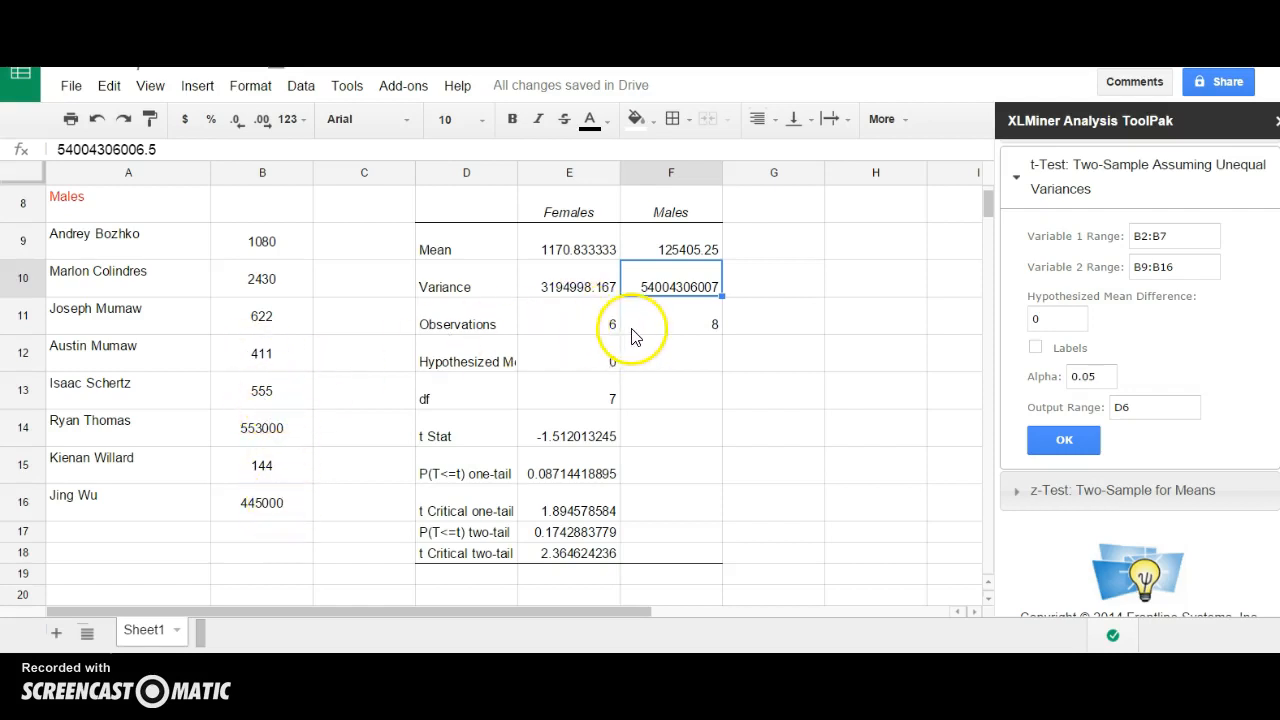
left_click(556, 441)
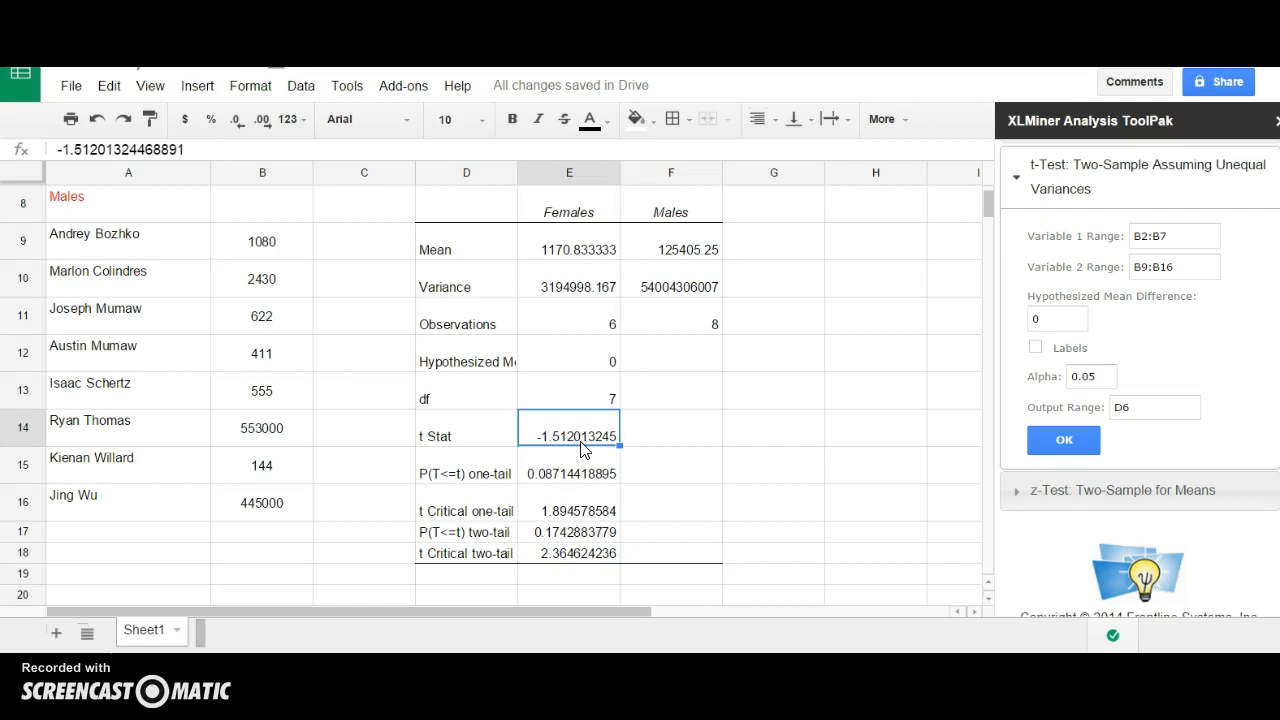
left_click(590, 355)
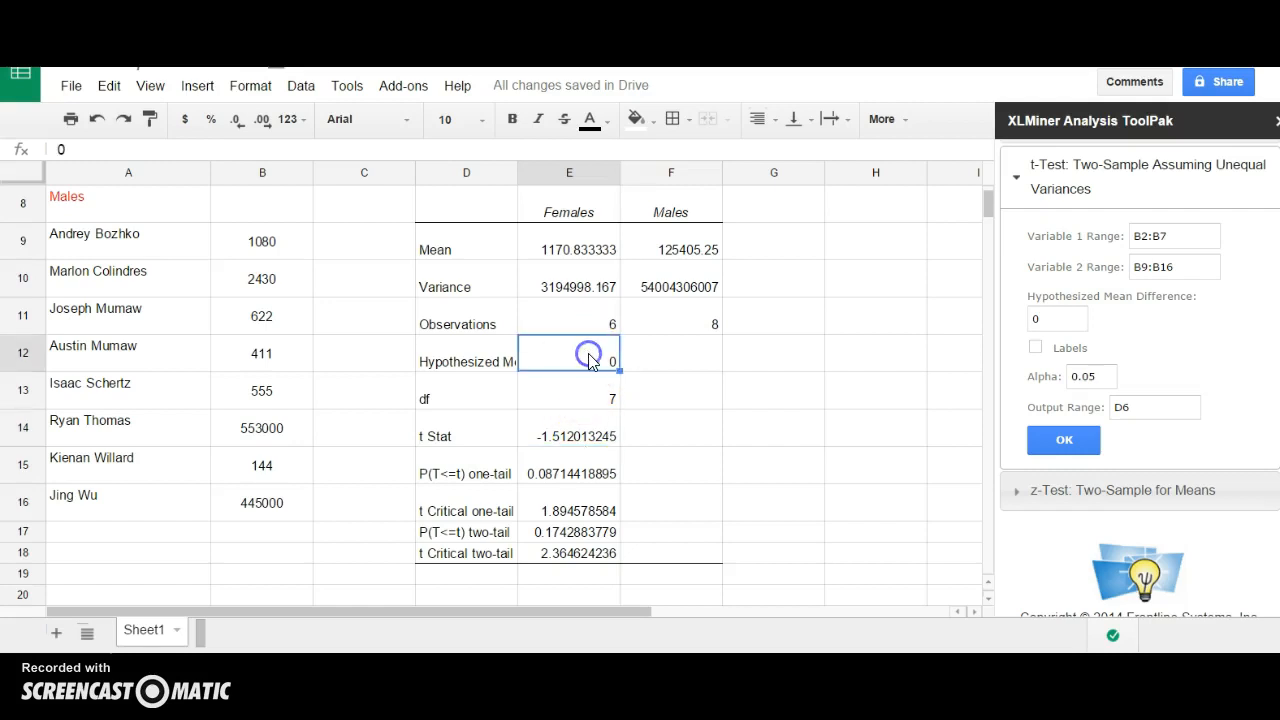
left_click(571, 440)
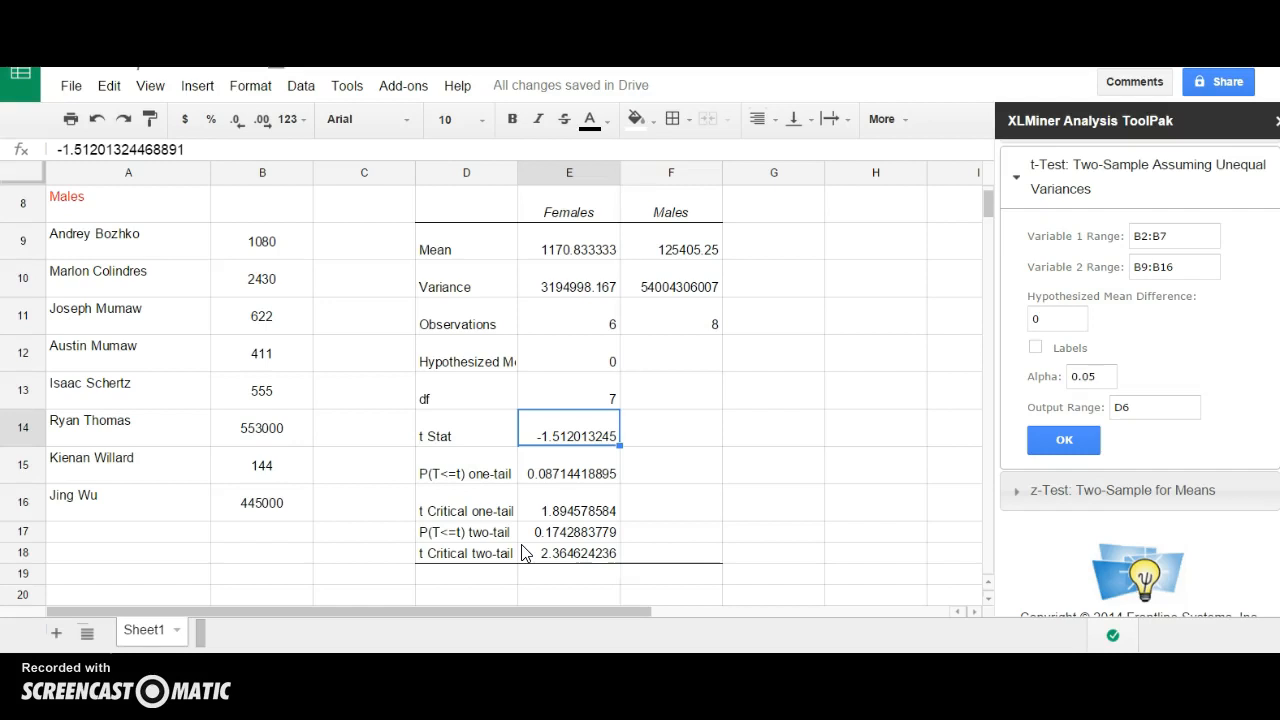
left_click(550, 536)
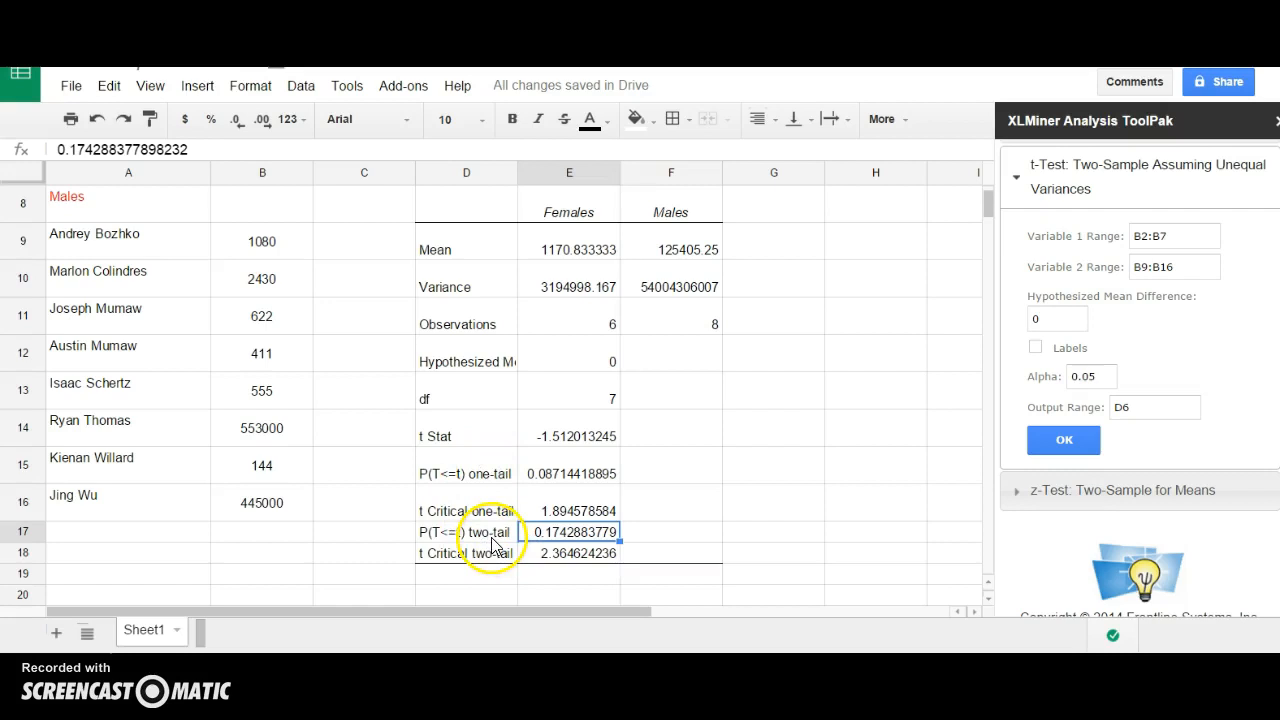
left_click(505, 472)
left_click(556, 474)
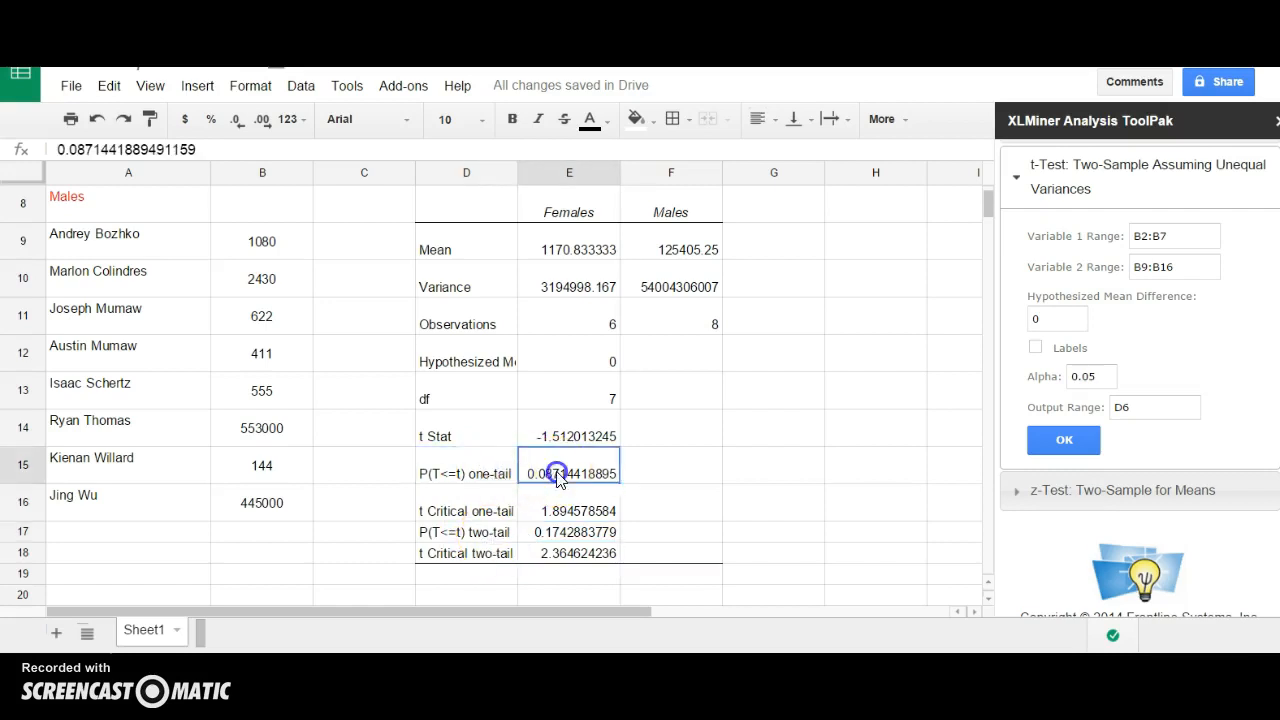
scroll(586, 478, "up", 5)
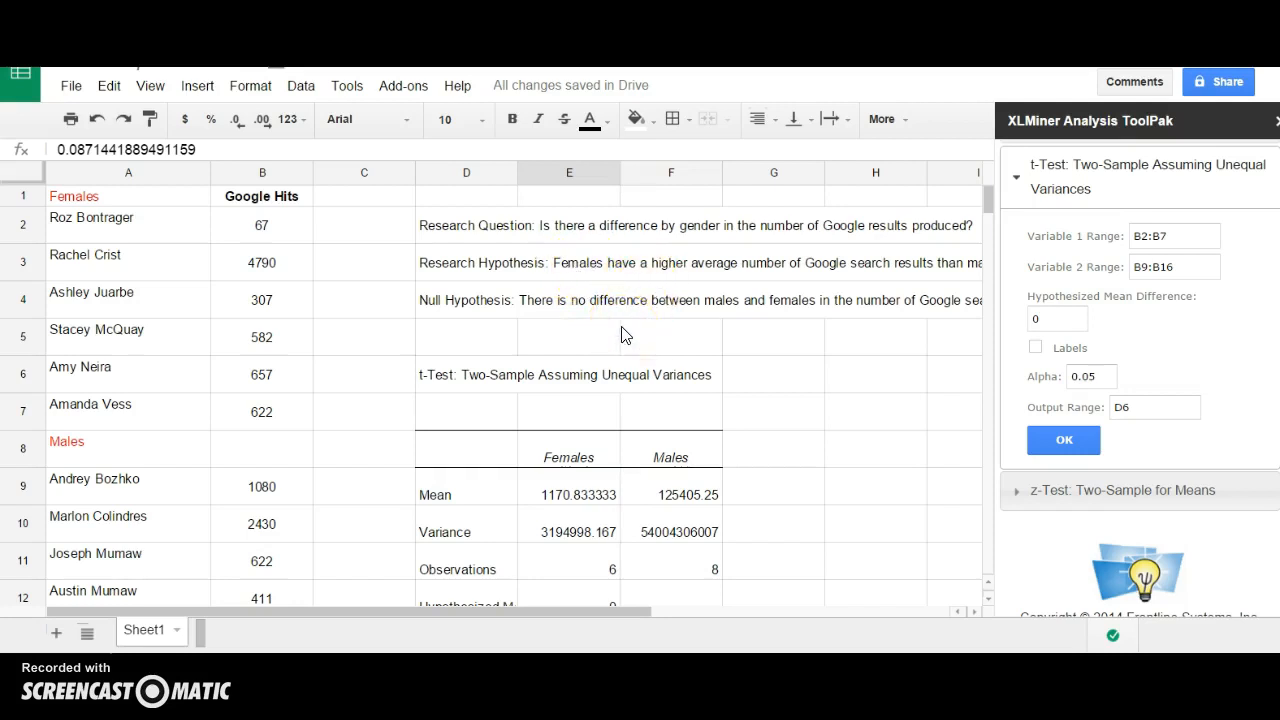
scroll(621, 334, "down", 3)
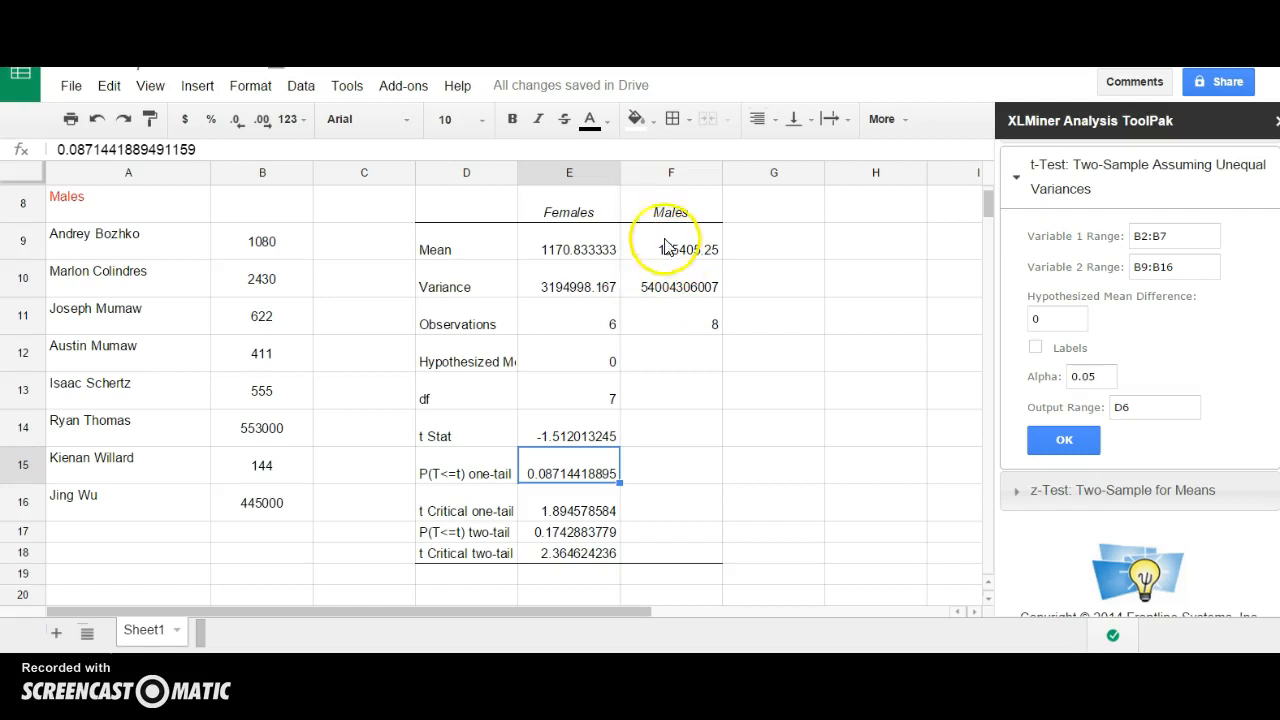
scroll(580, 286, "up", 3)
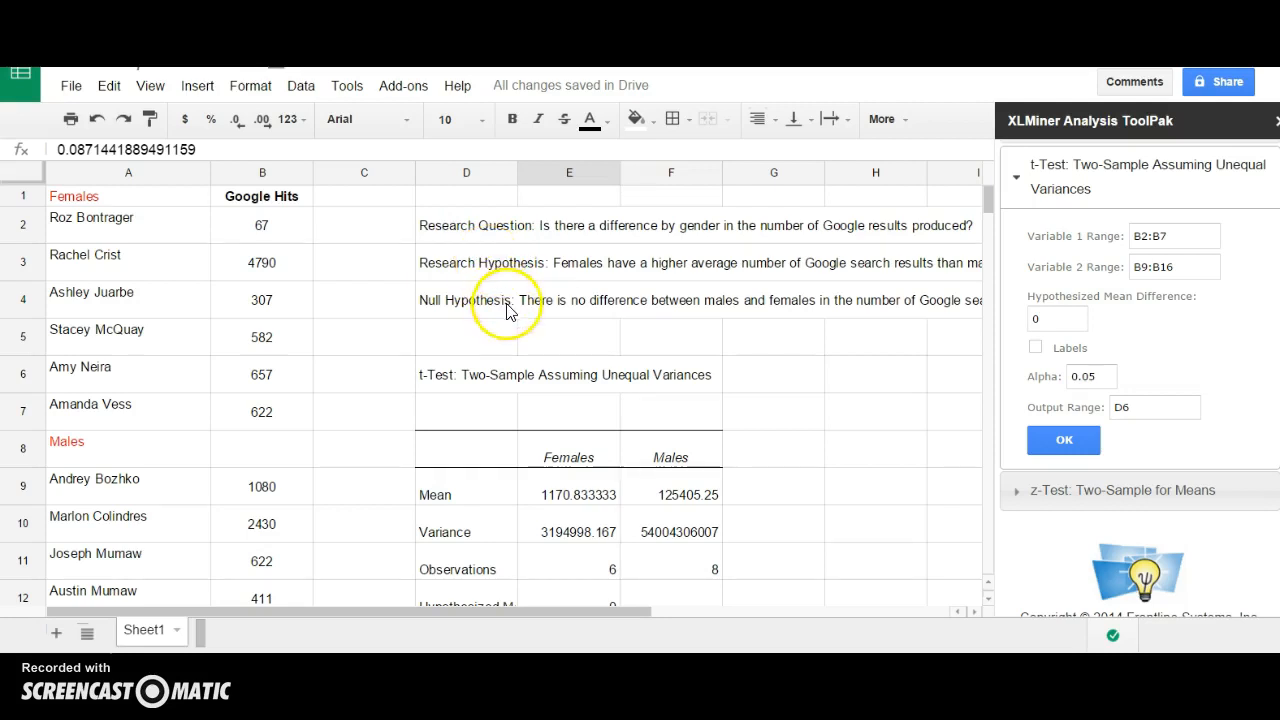
scroll(507, 300, "down", 3)
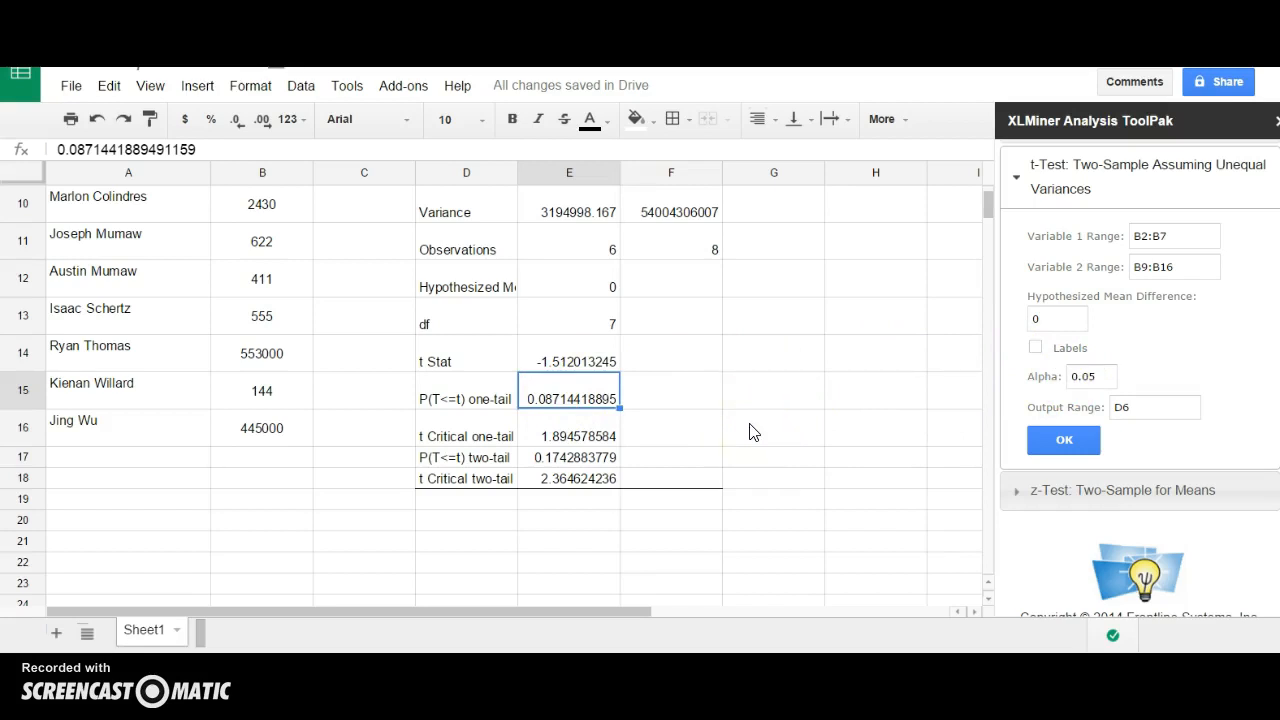
scroll(753, 432, "up", 5)
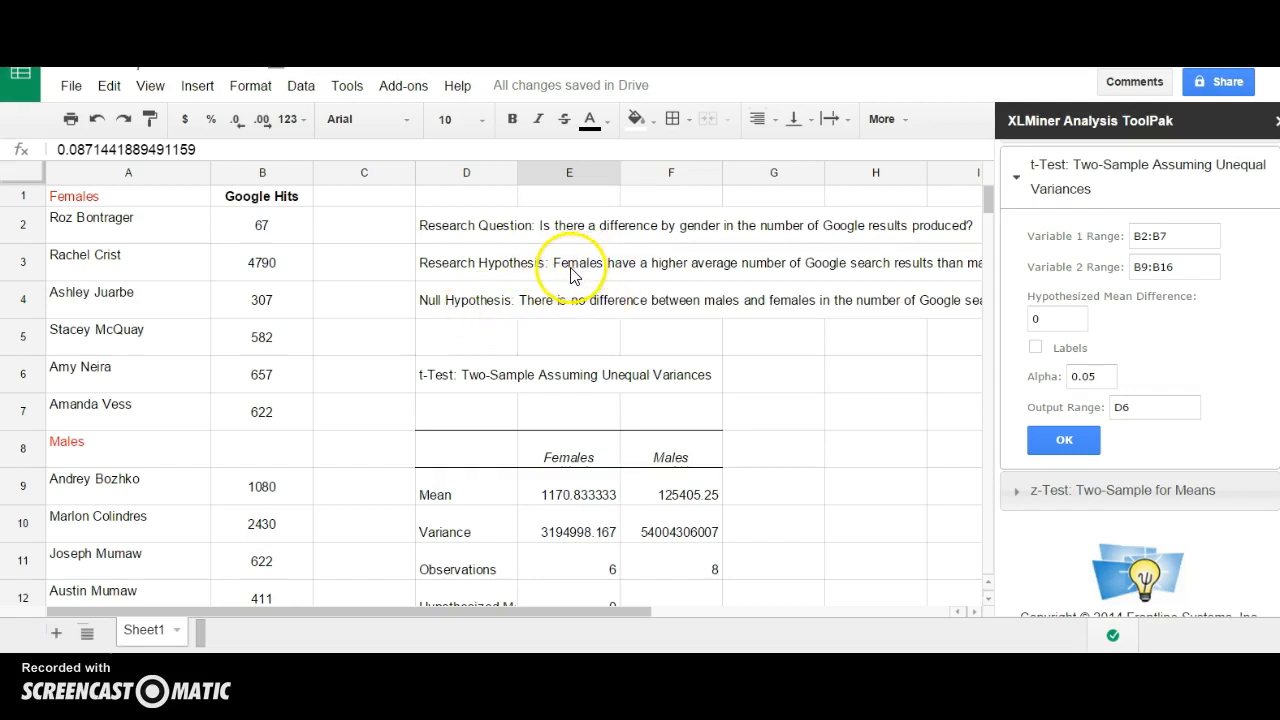
left_click(465, 260)
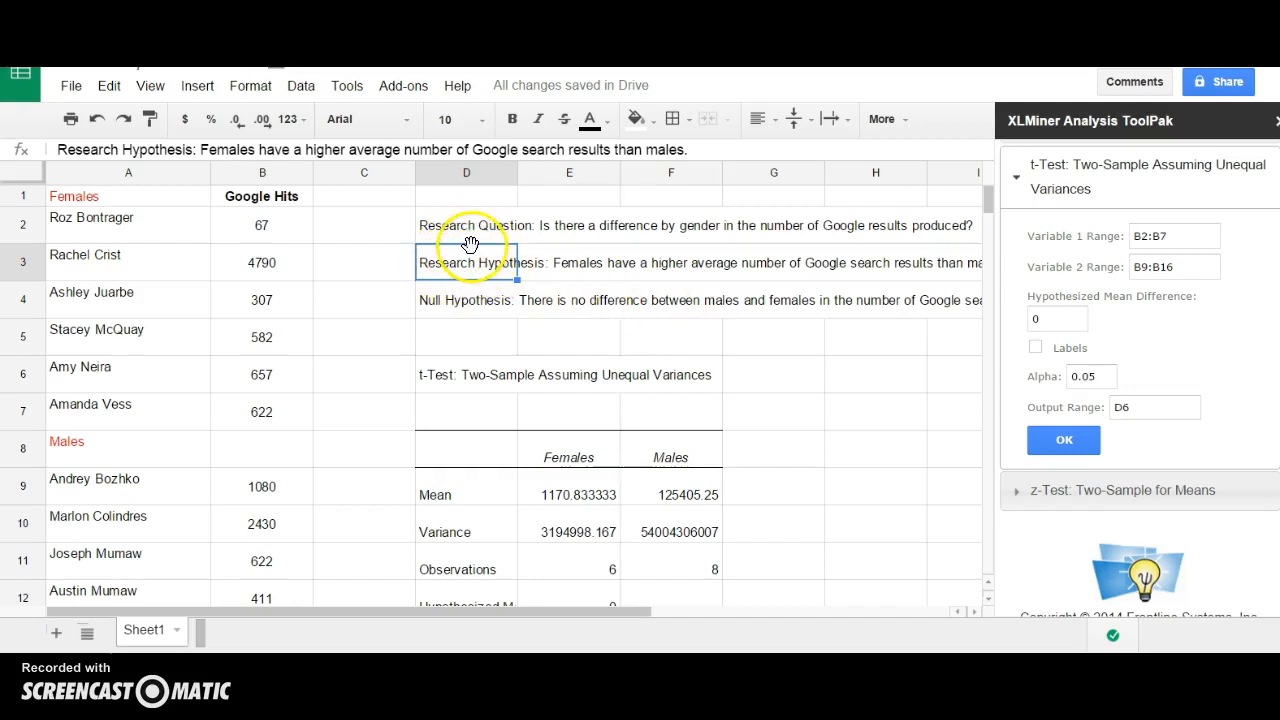
scroll(470, 310, "down", 3)
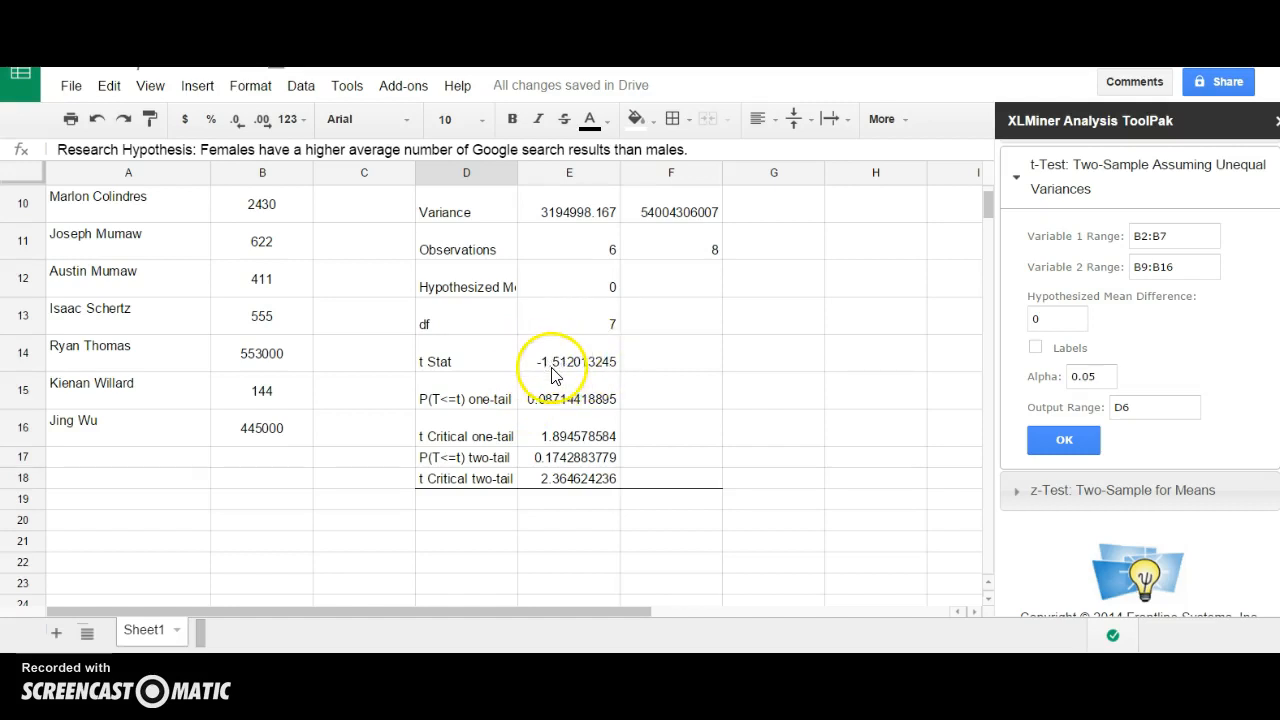
scroll(560, 368, "up", 1)
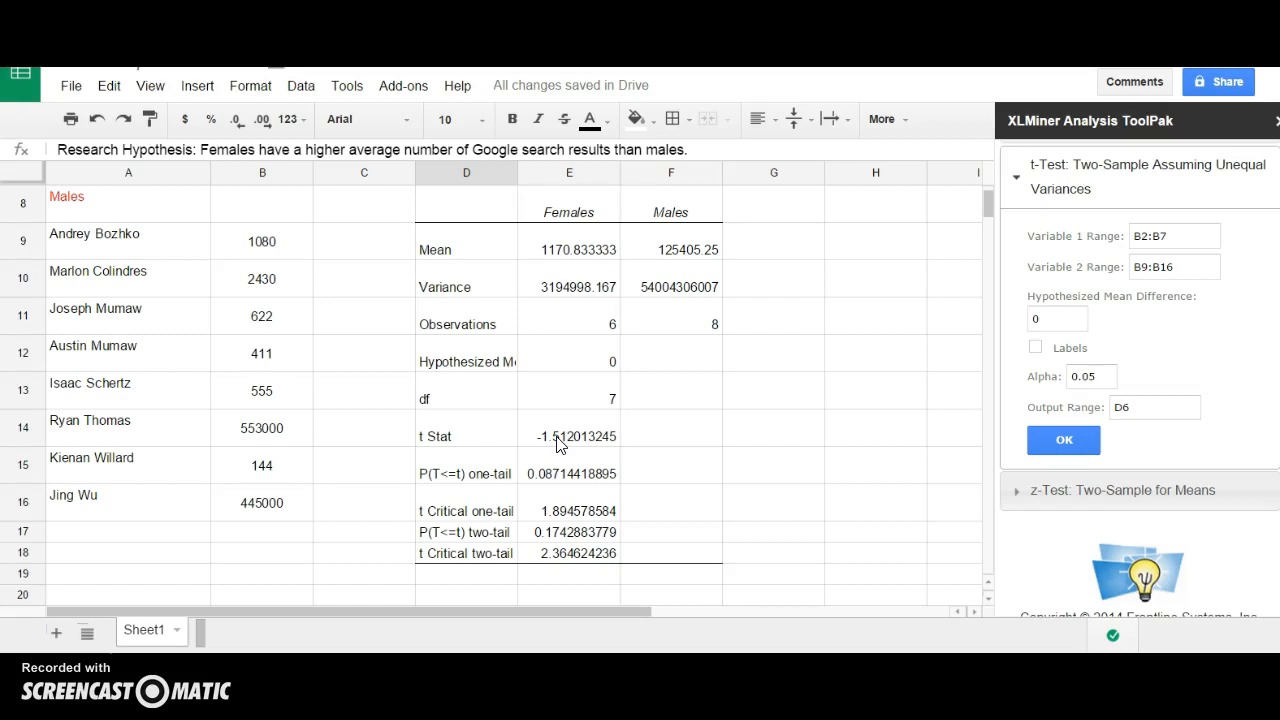
left_click(571, 509)
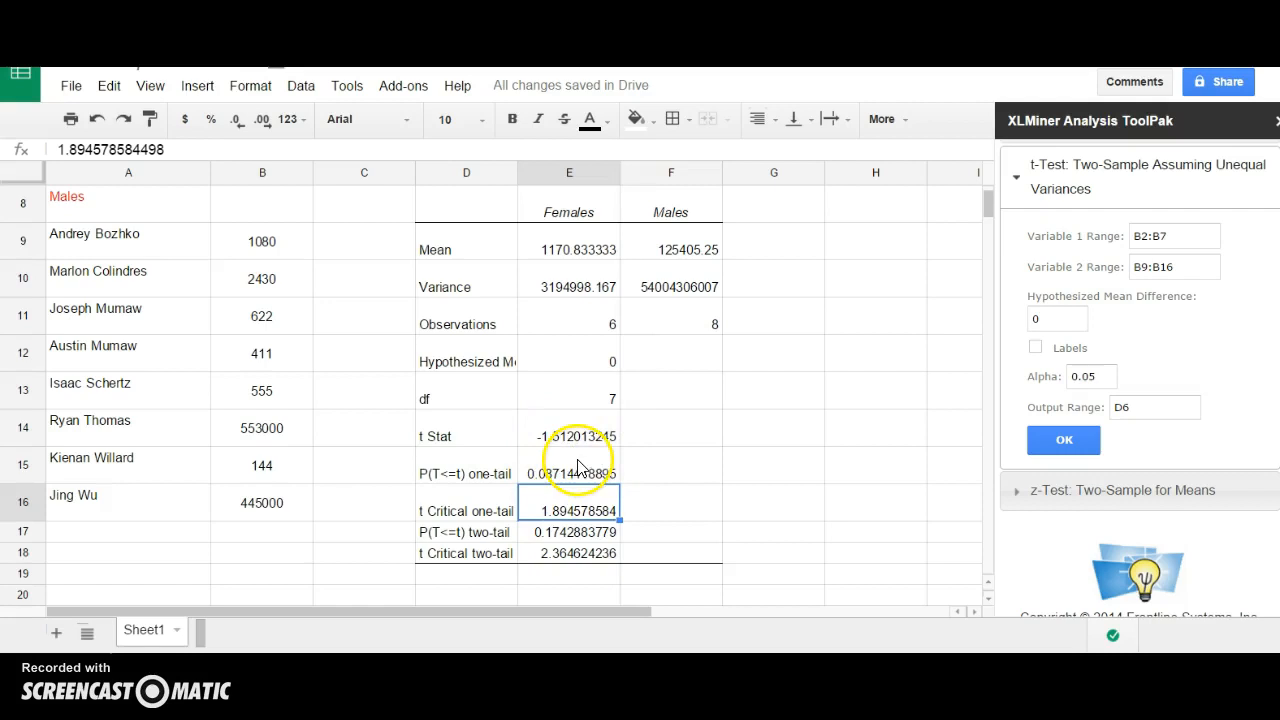
scroll(573, 464, "up", 3)
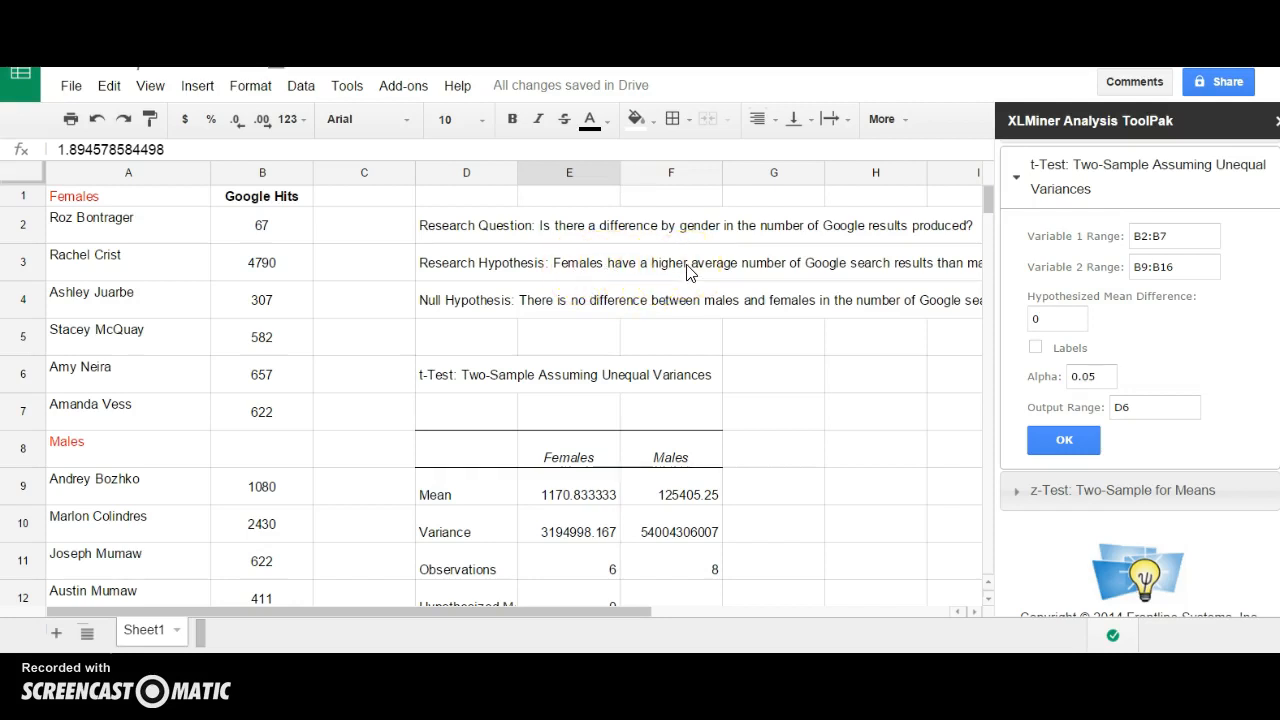
scroll(687, 272, "down", 3)
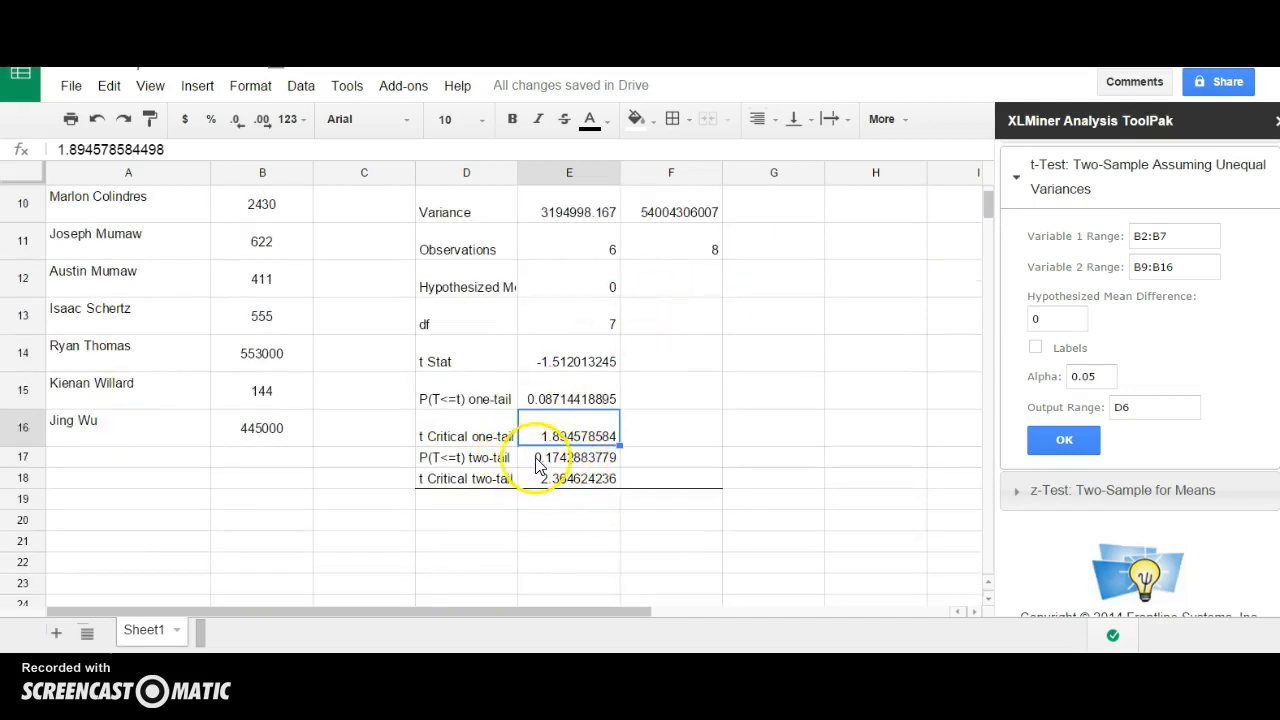
left_click_drag(500, 457, 626, 485)
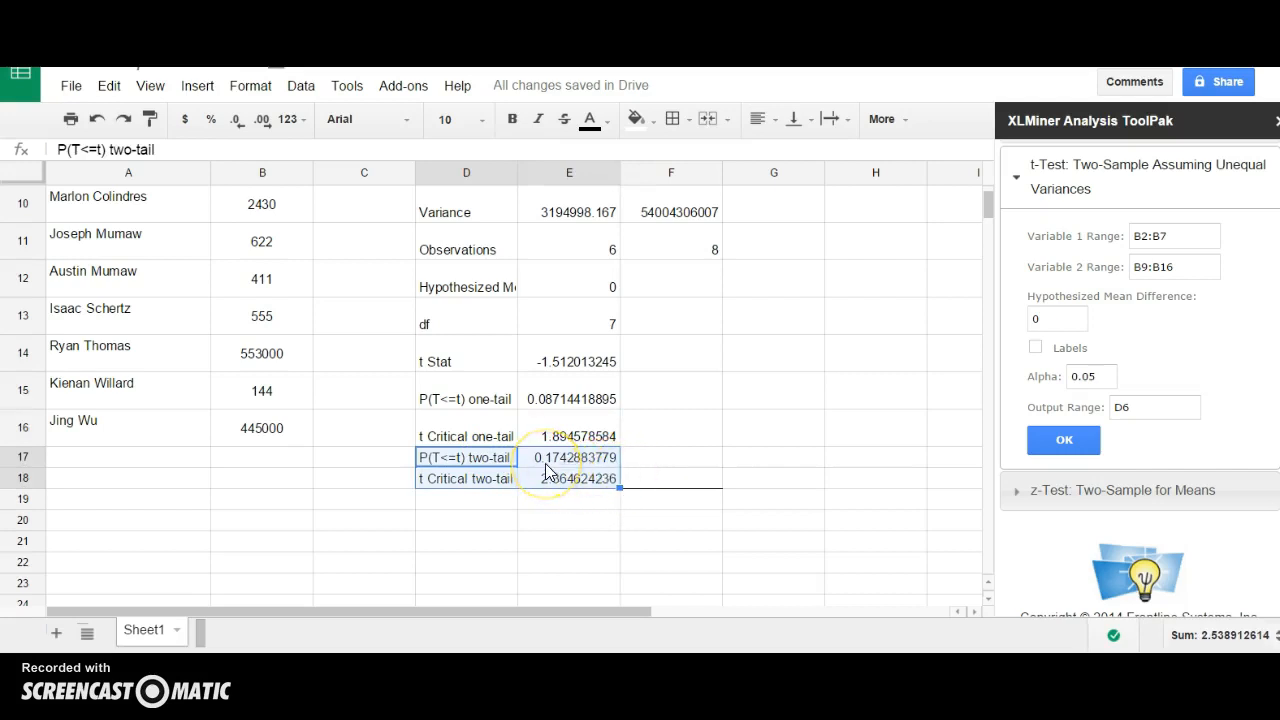
scroll(546, 471, "up", 2)
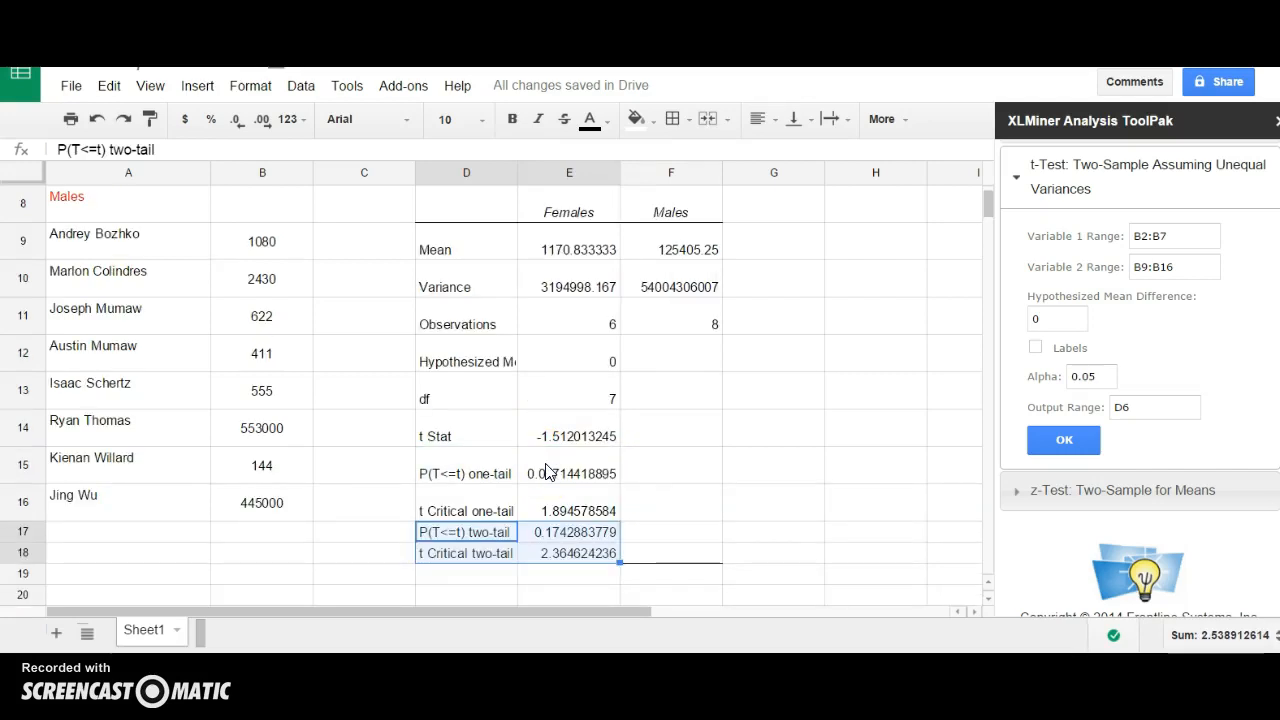
left_click(545, 535)
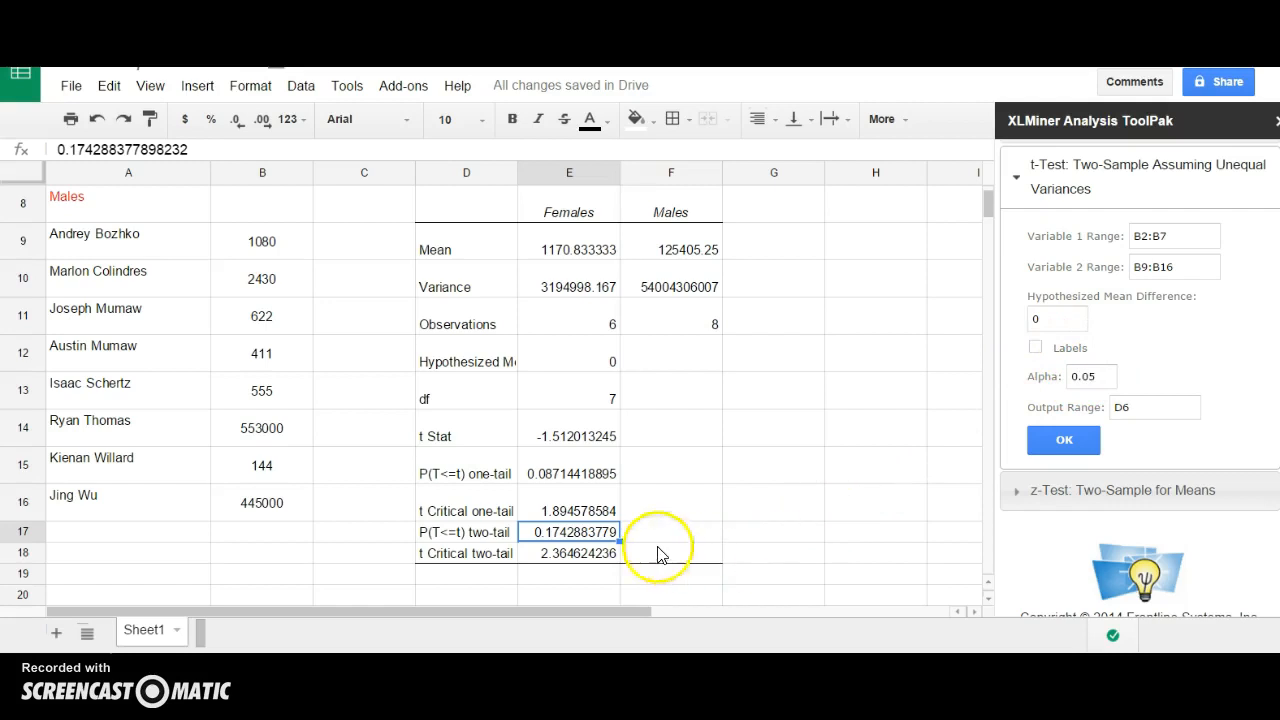
left_click(551, 435)
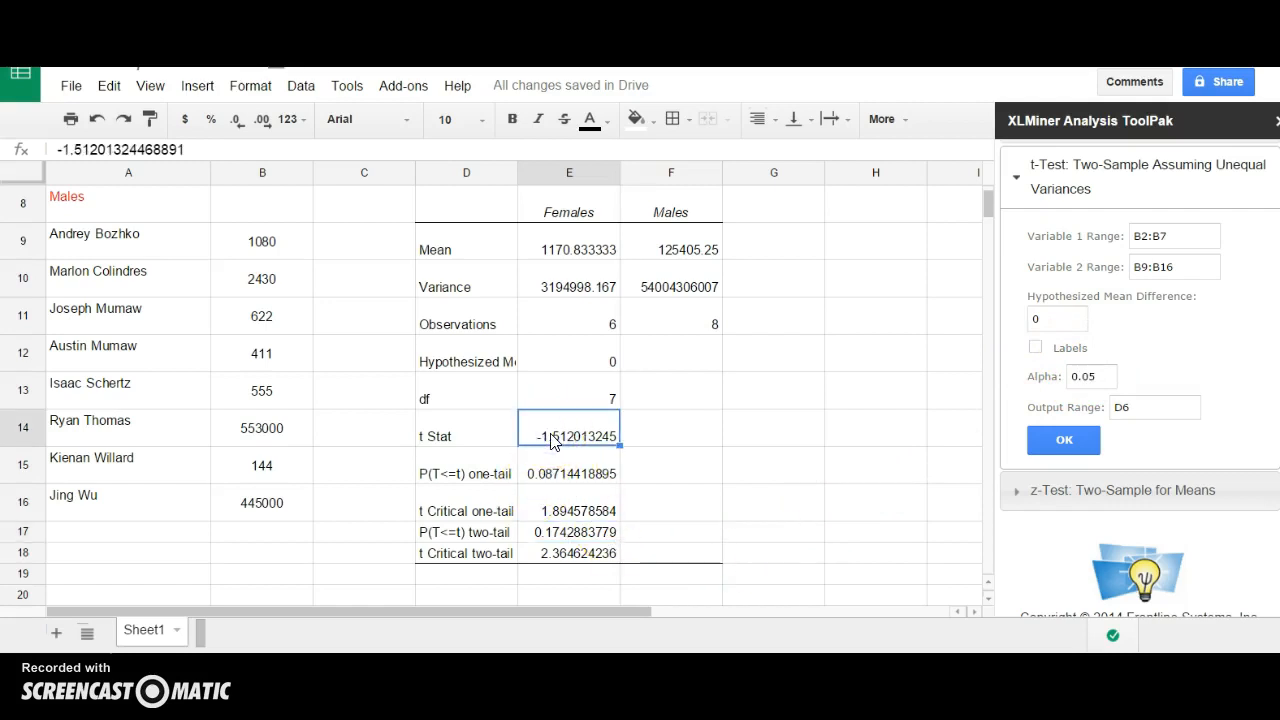
left_click(577, 558)
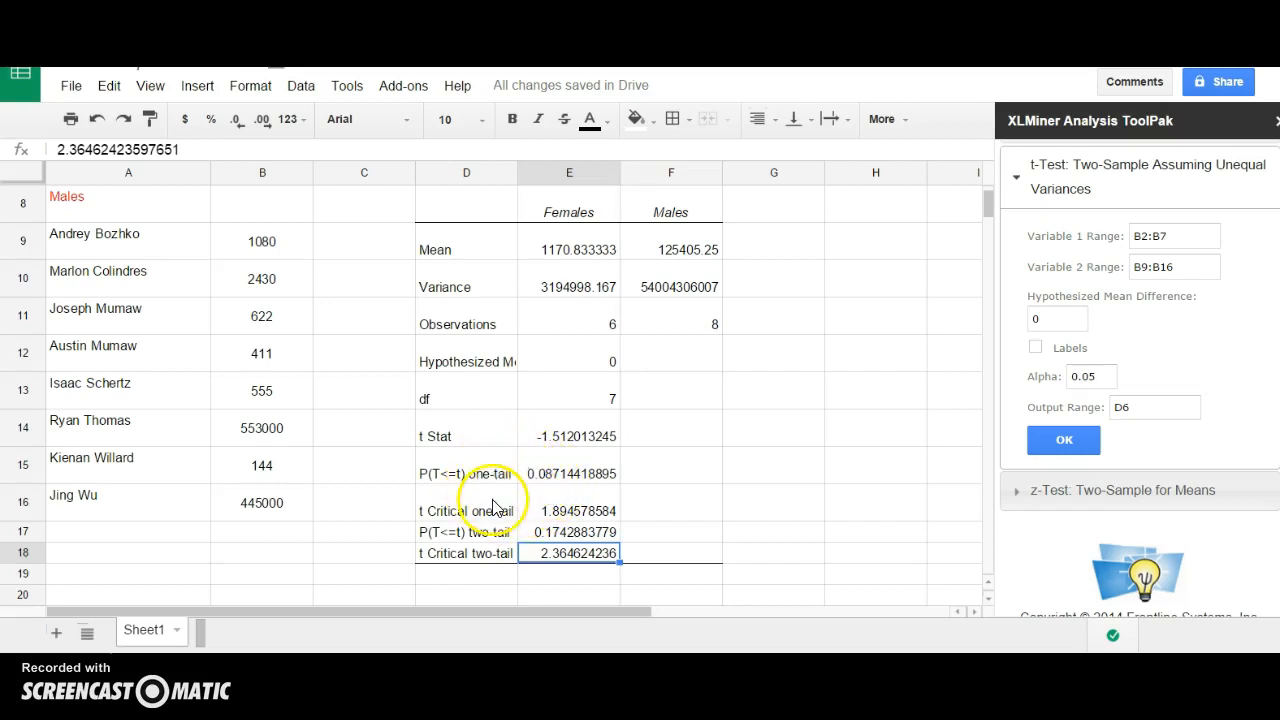
scroll(495, 508, "up", 5)
left_click_drag(465, 233, 441, 288)
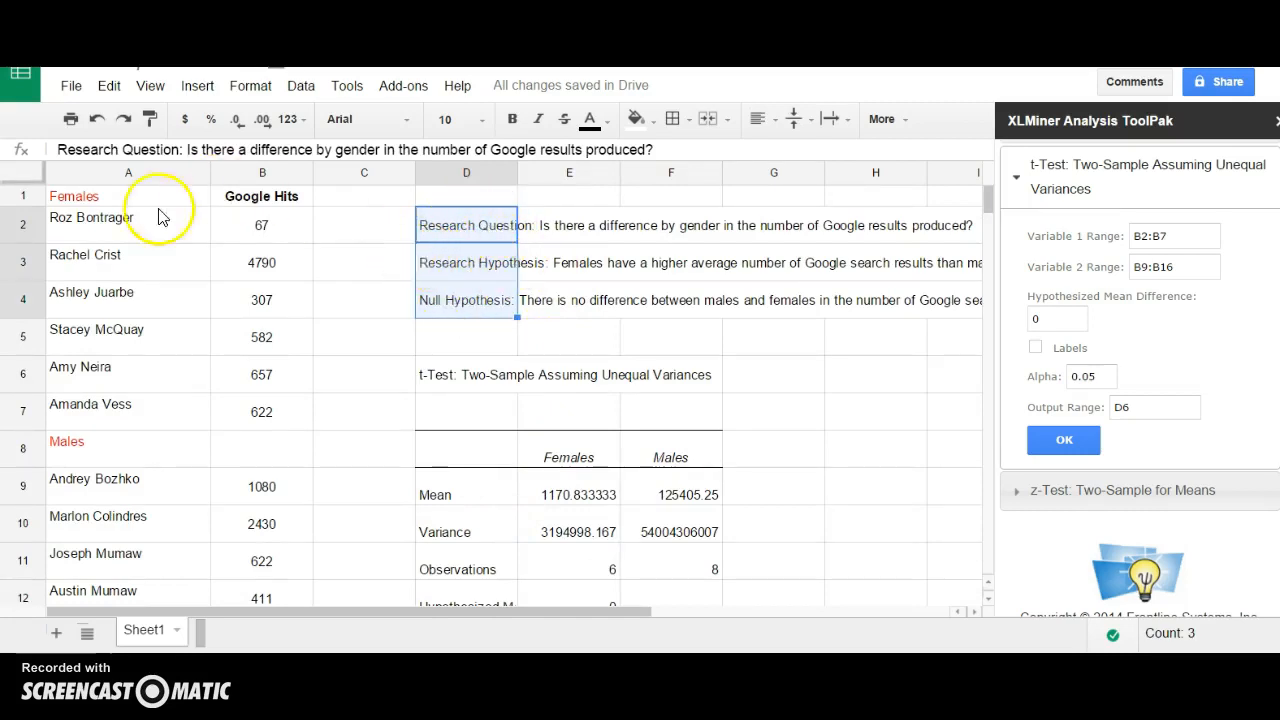
left_click(479, 261)
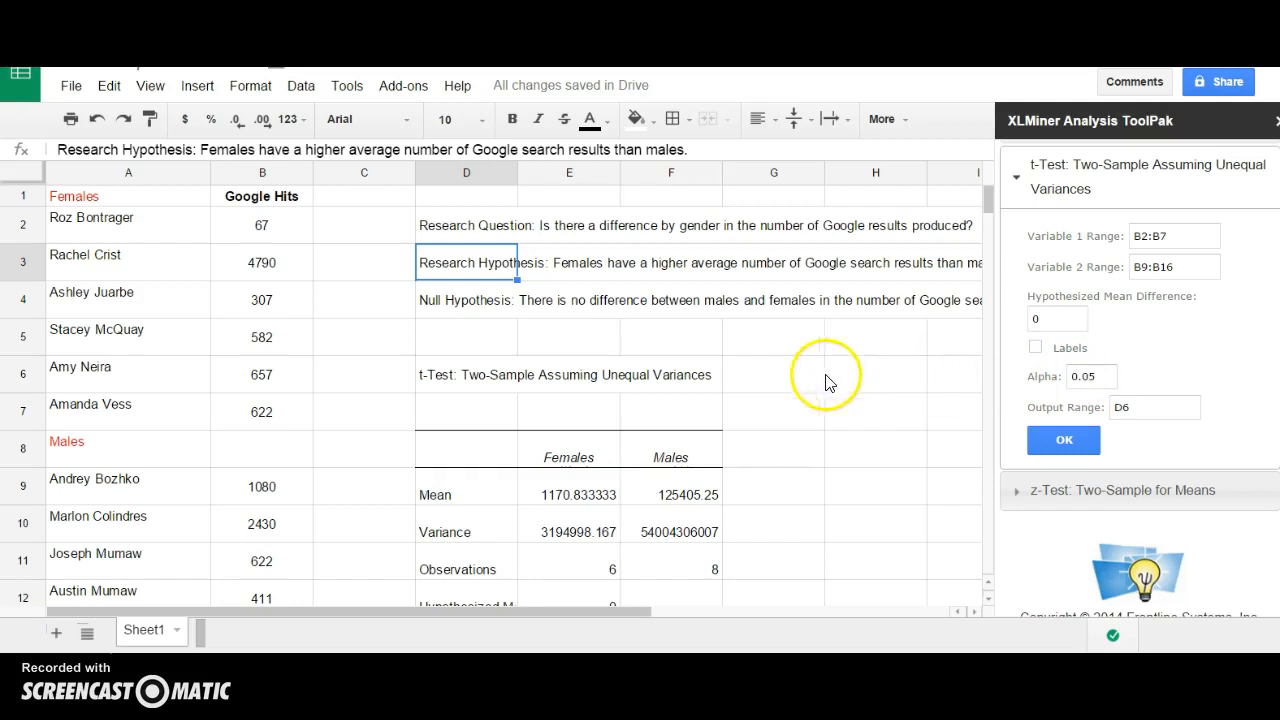
scroll(770, 441, "down", 5)
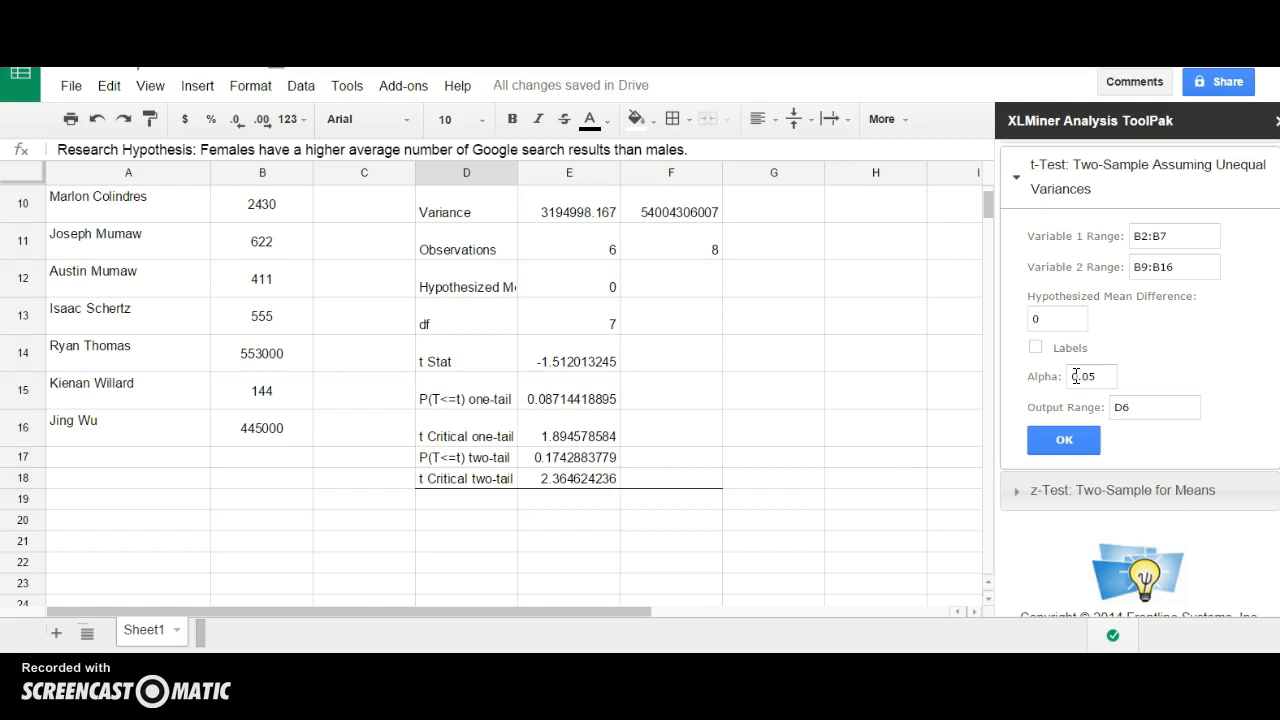
left_click(1078, 383)
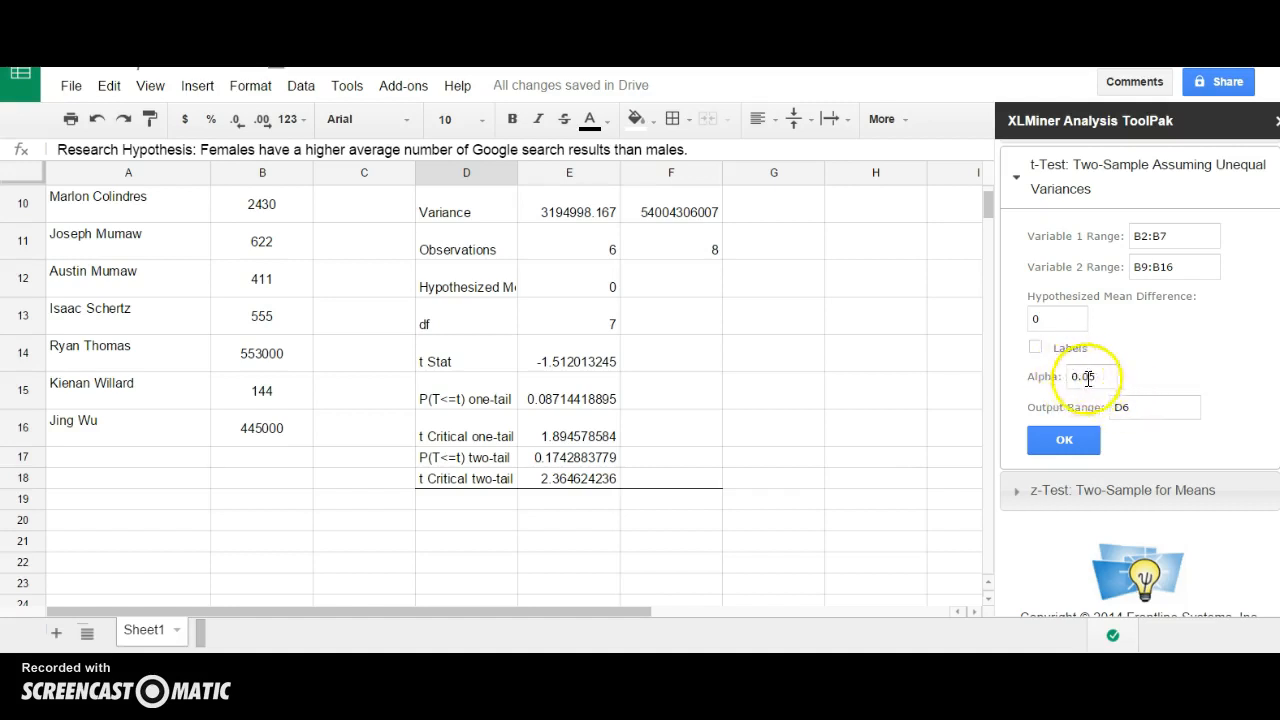